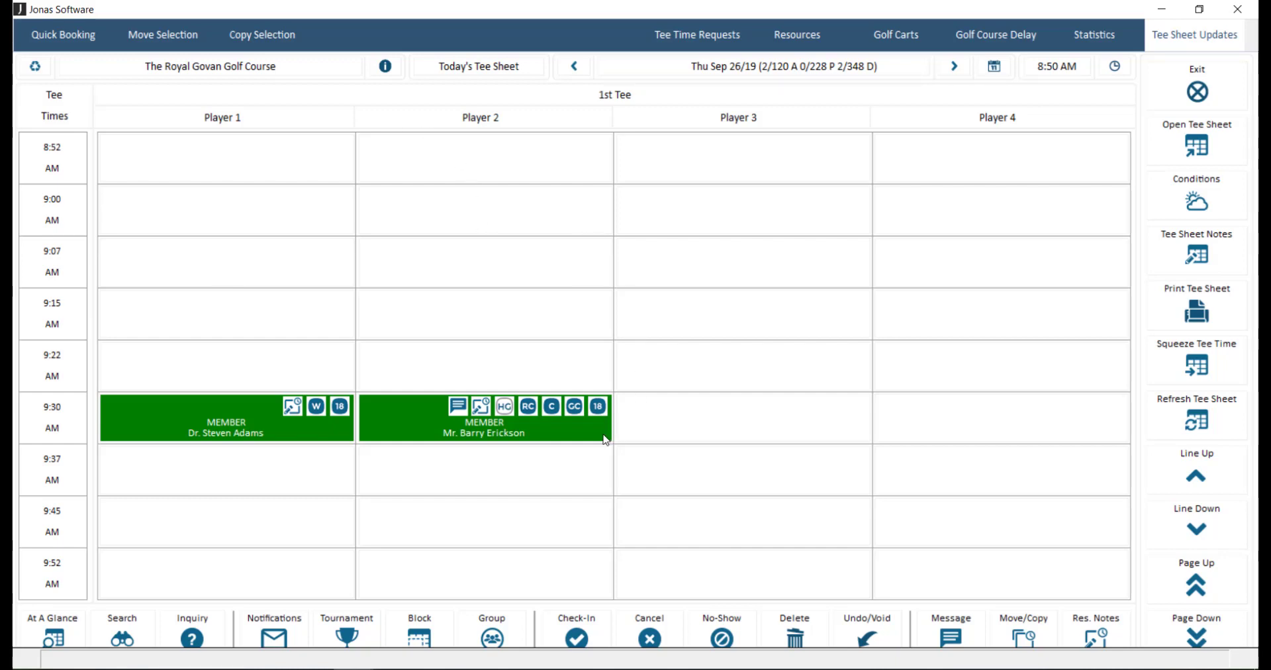
Step: Move the two-member 9:30 AM booking to the 9:52 AM slot on 1st Tee, leaving 9:30 empty
click(589, 474)
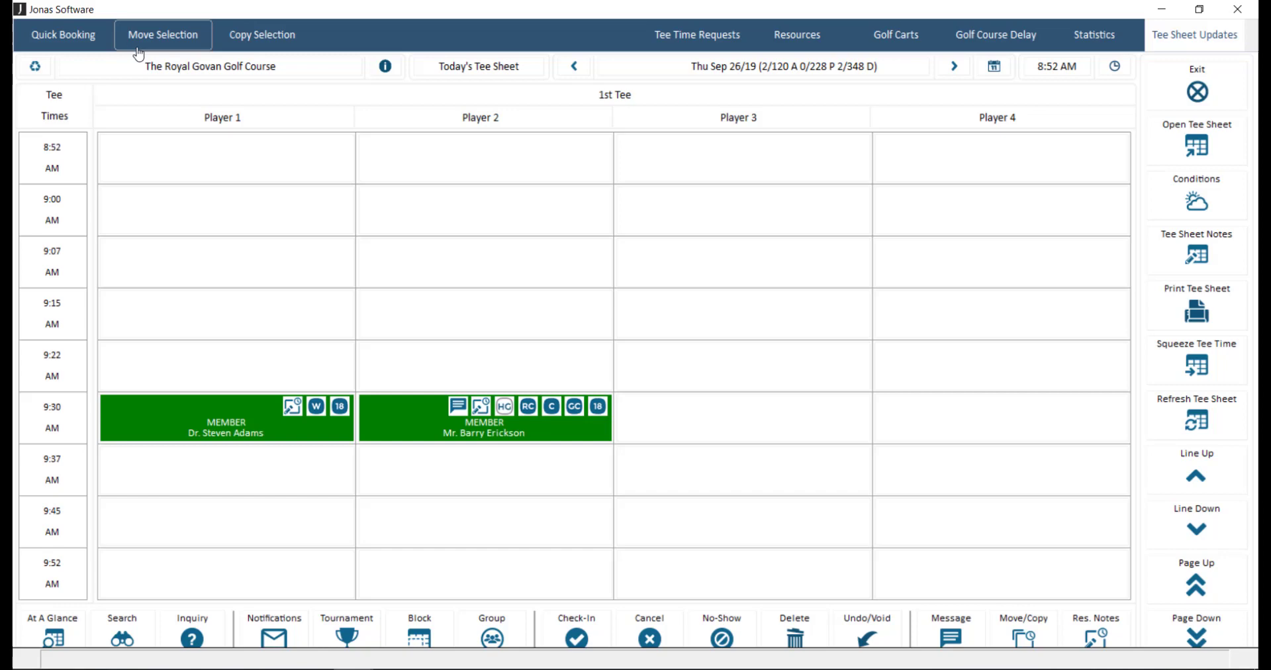
click(157, 421)
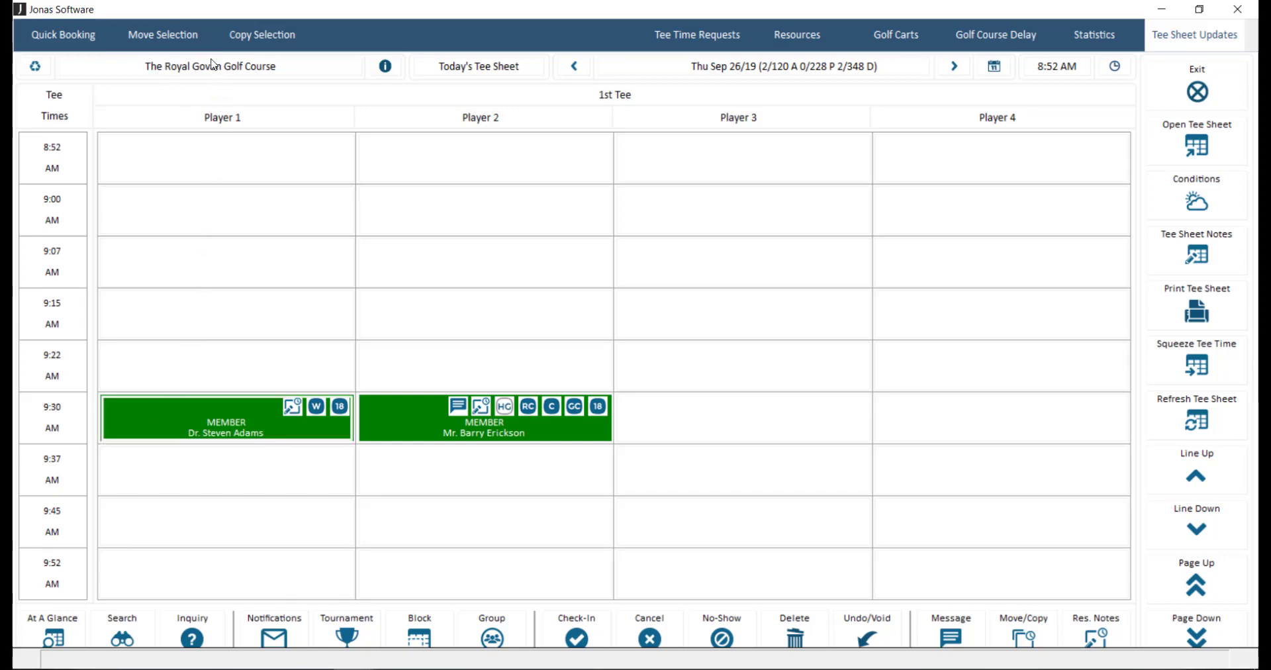
click(203, 40)
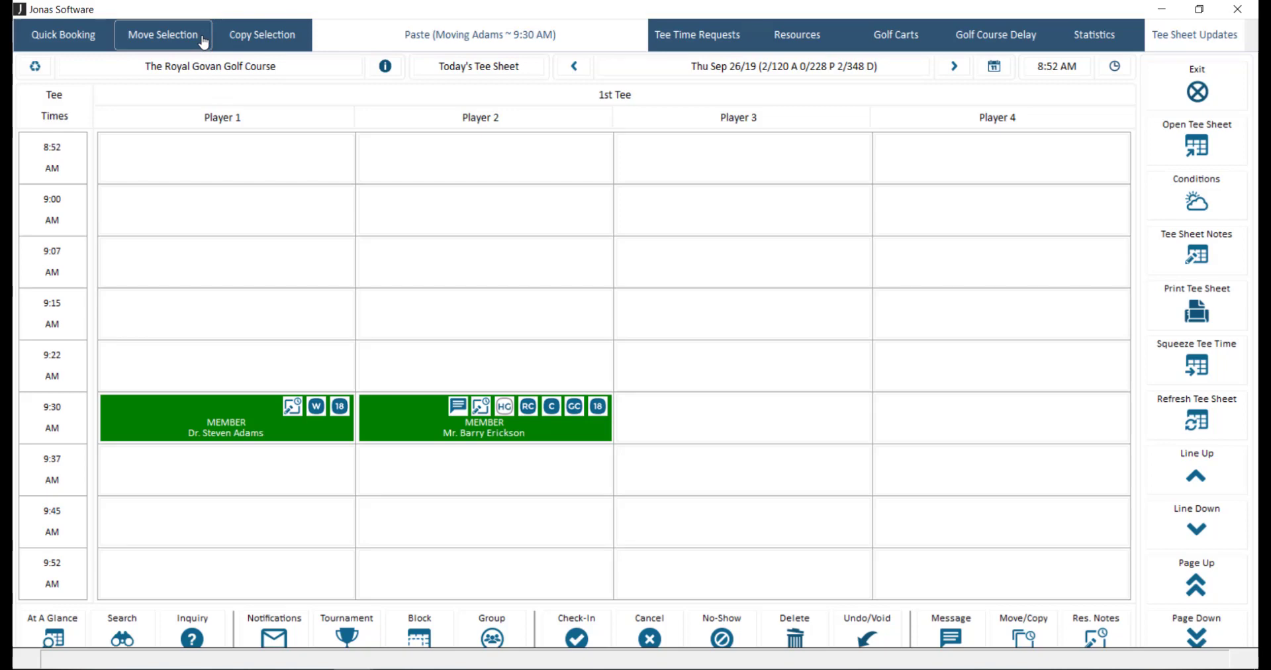
click(194, 588)
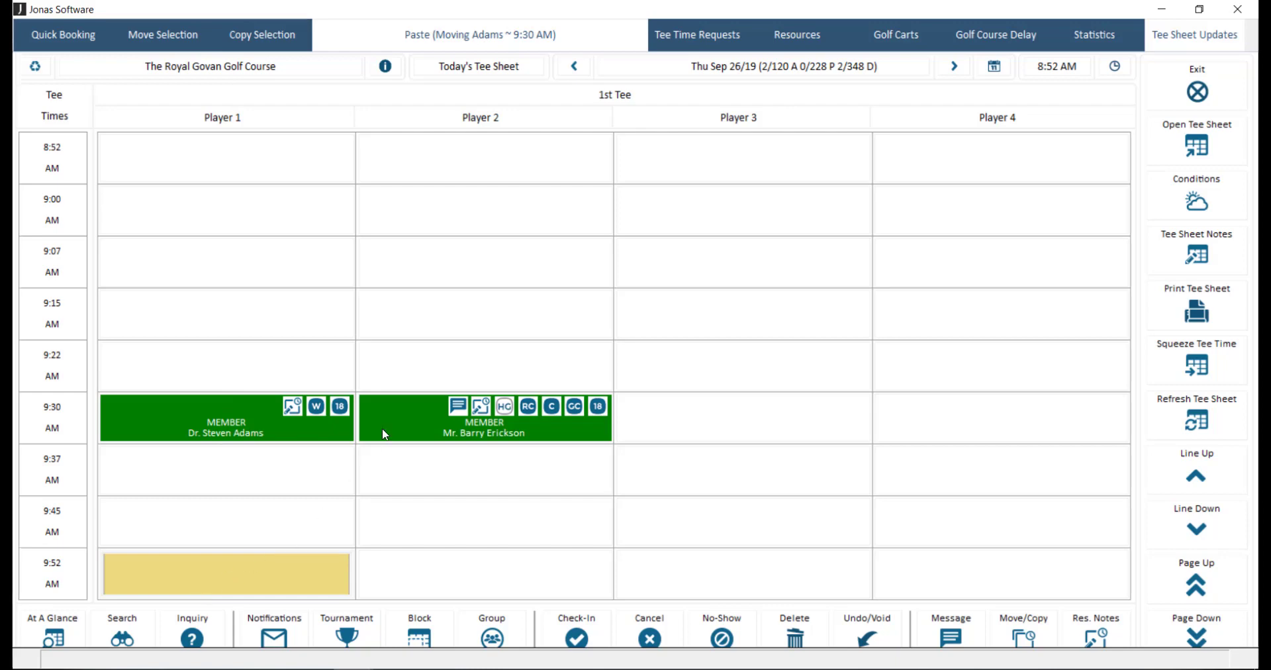
click(503, 41)
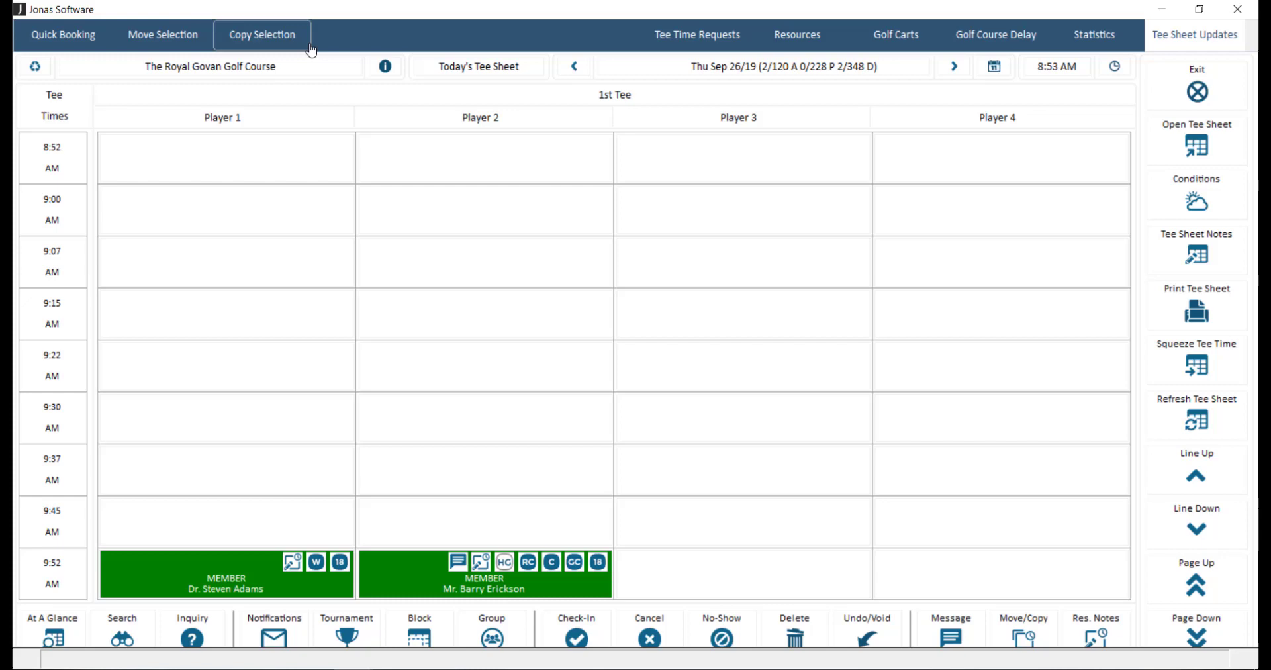
click(689, 53)
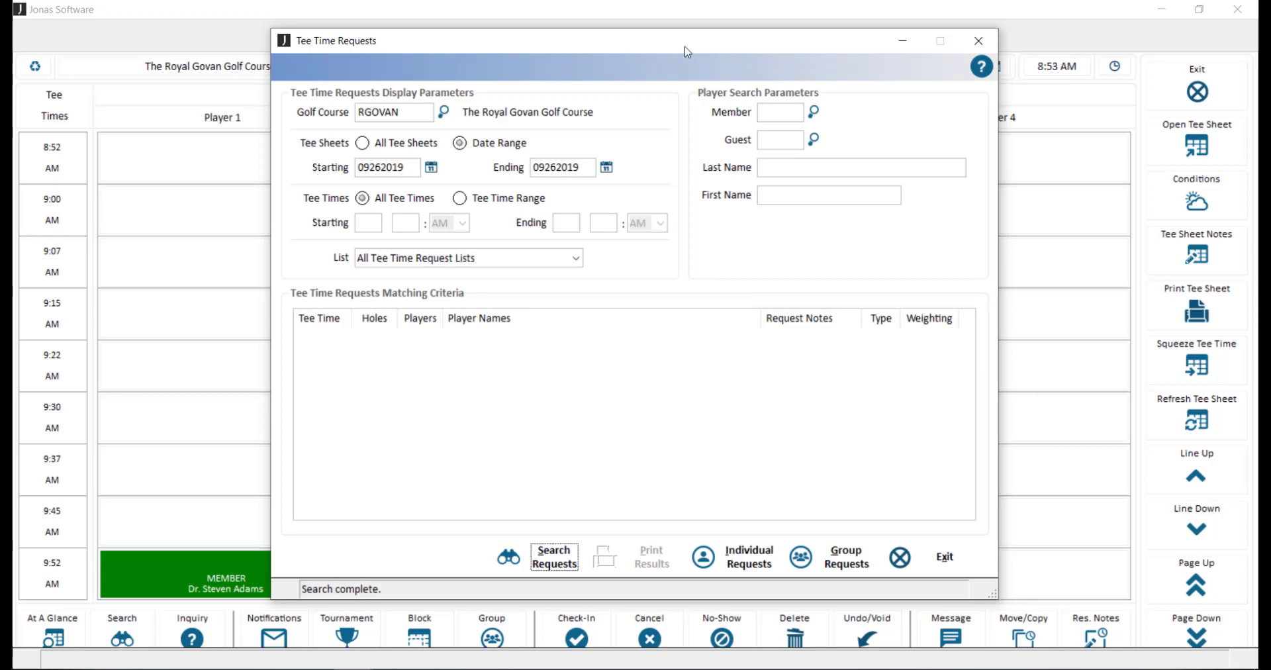
click(979, 41)
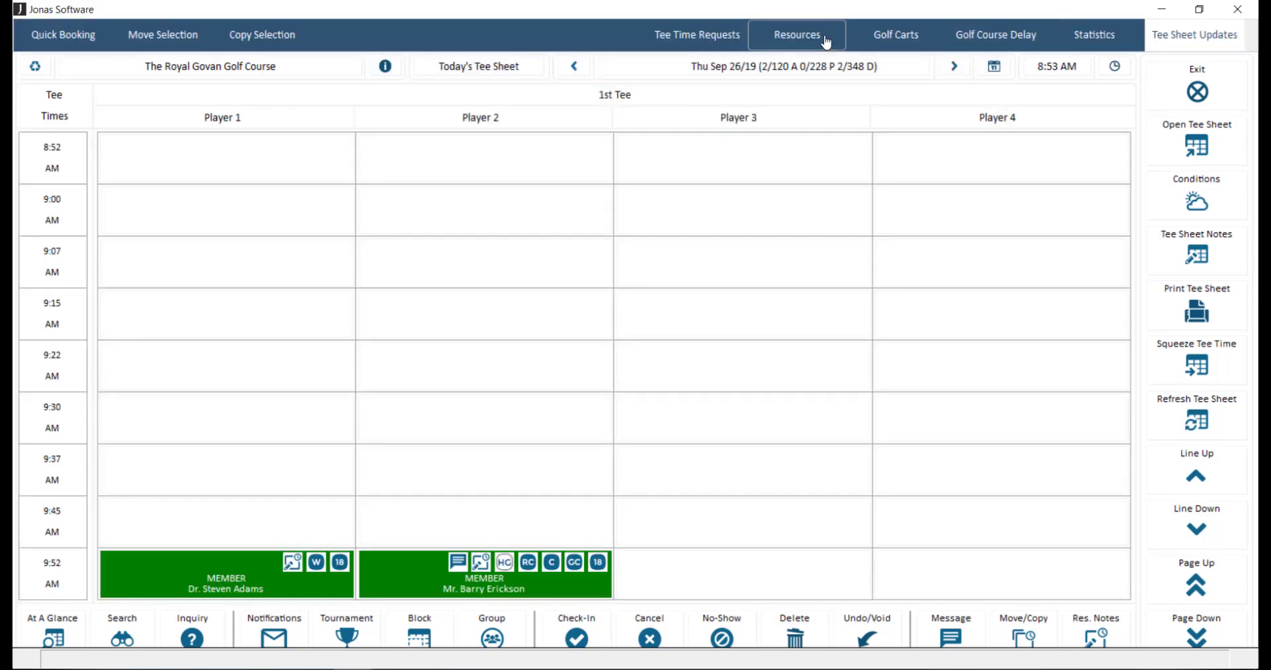
click(827, 42)
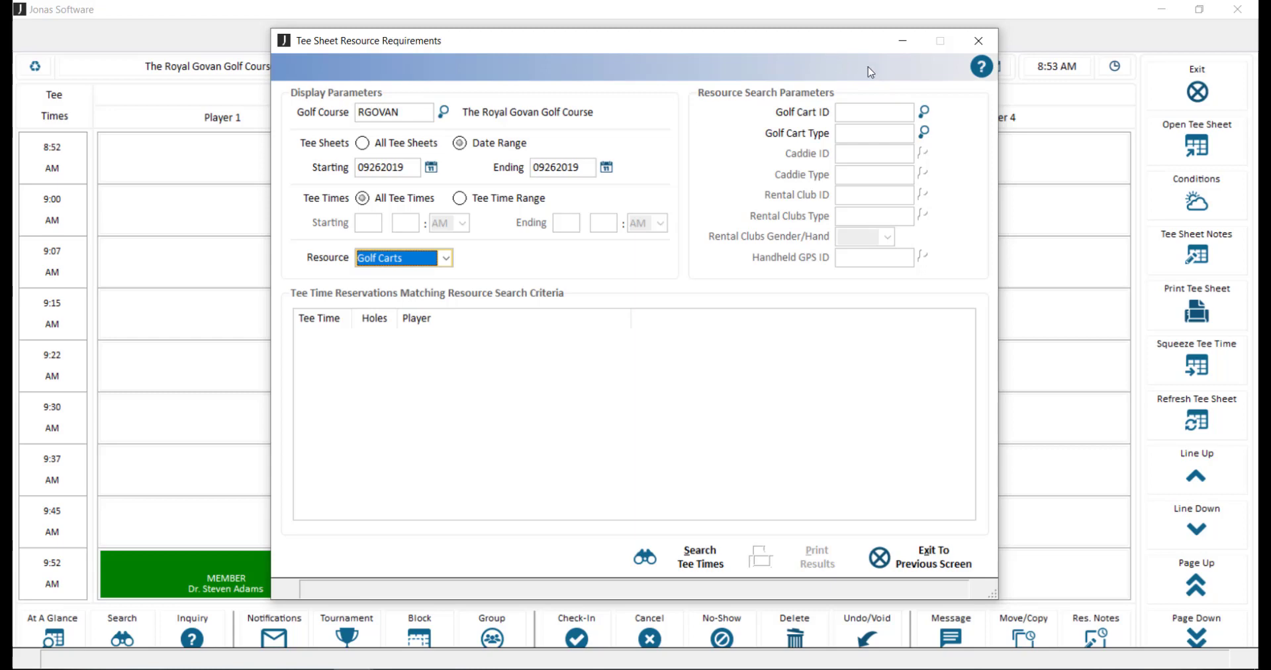
click(972, 42)
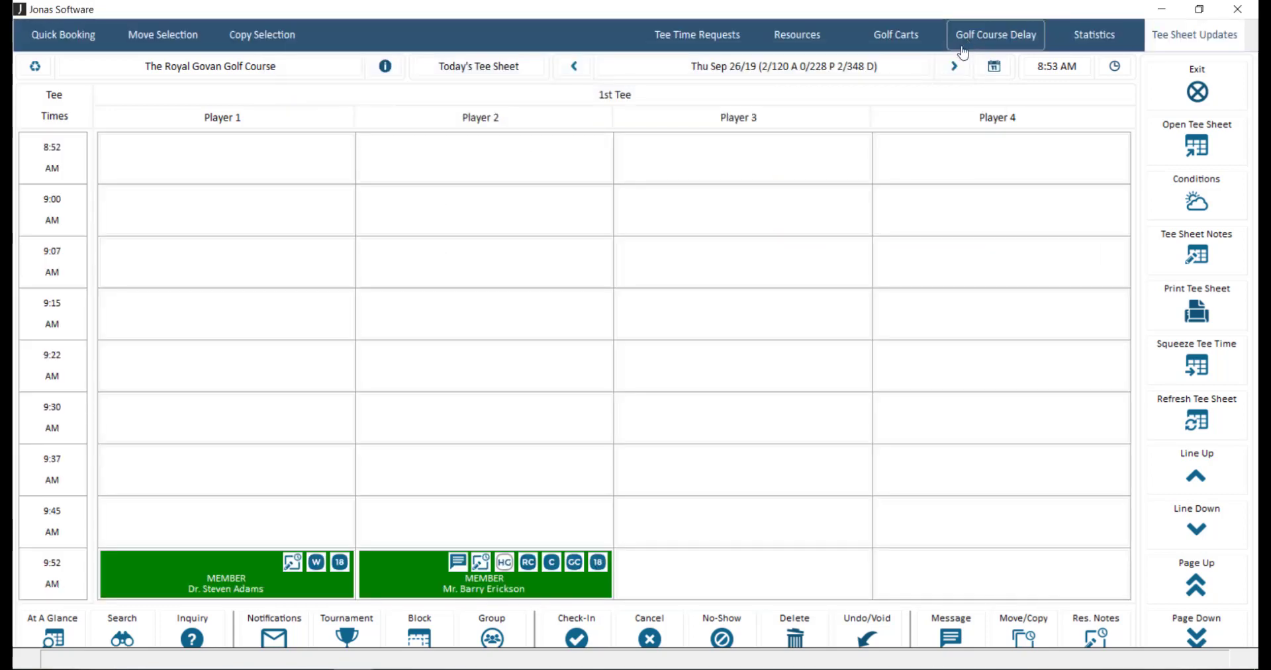
click(923, 49)
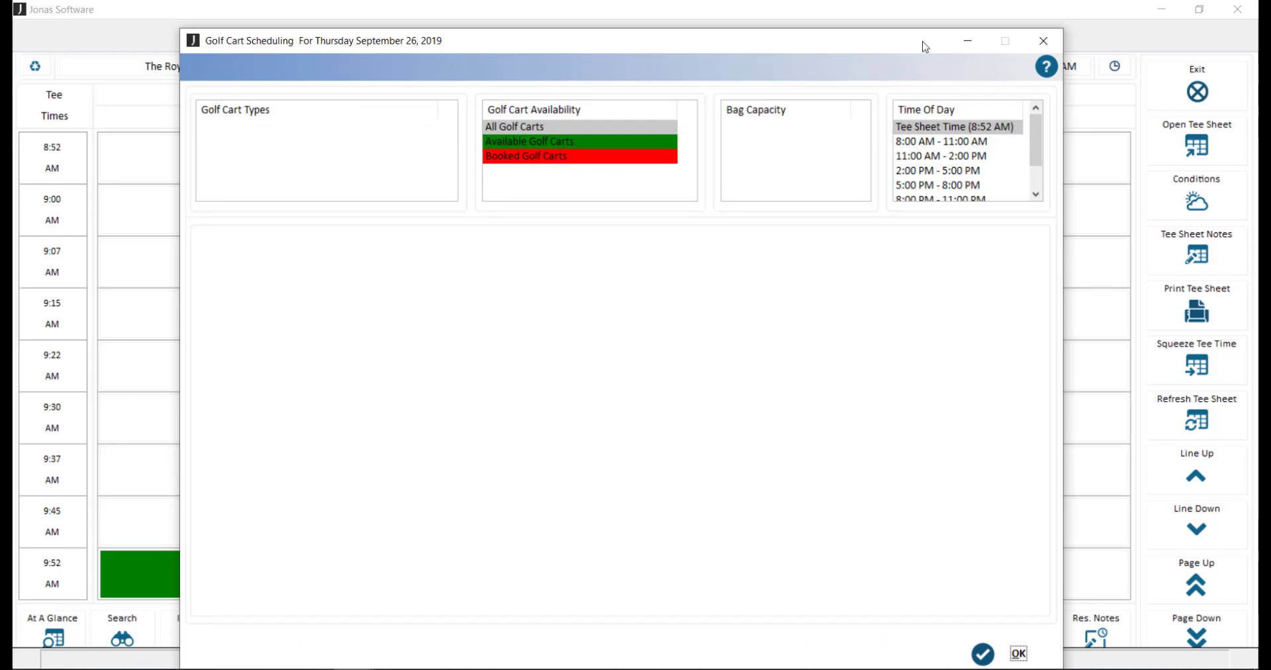
click(1042, 43)
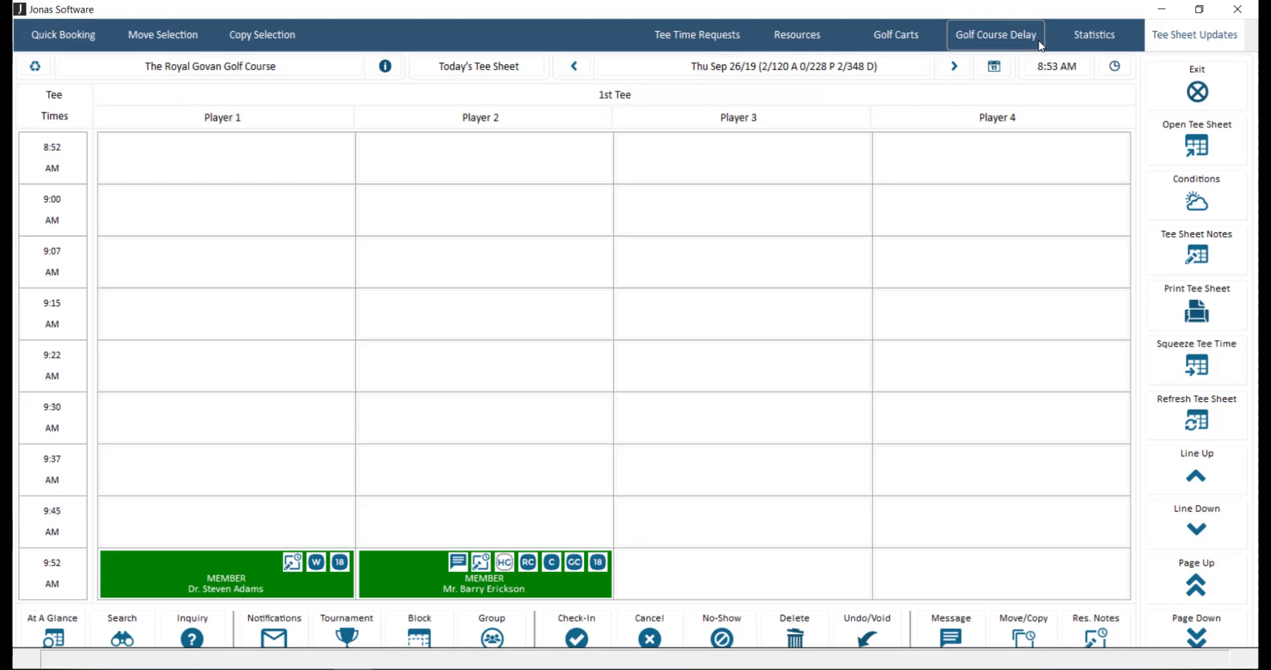
click(1000, 43)
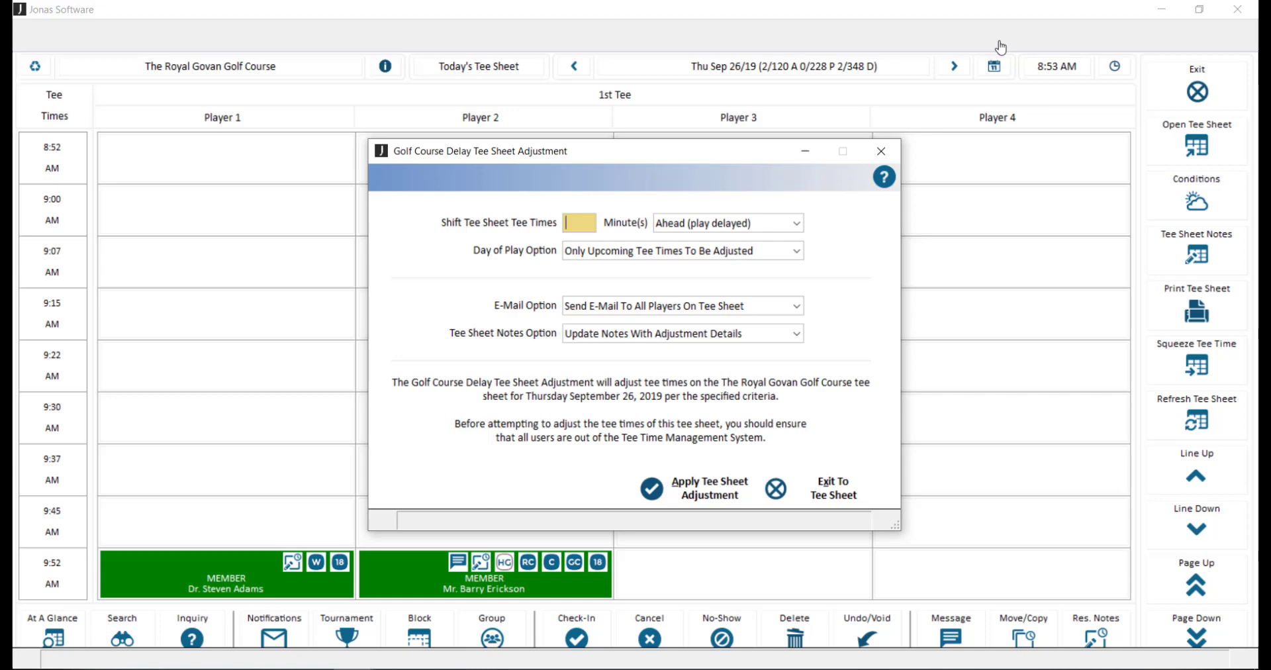
click(873, 153)
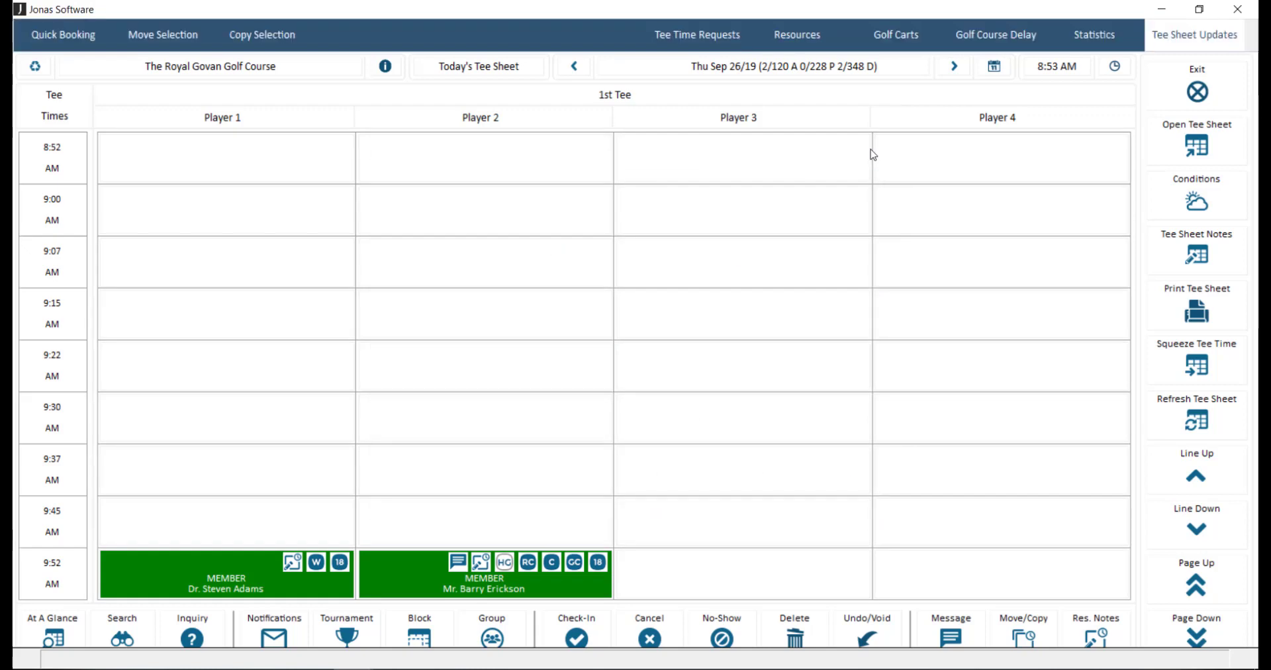
click(1087, 48)
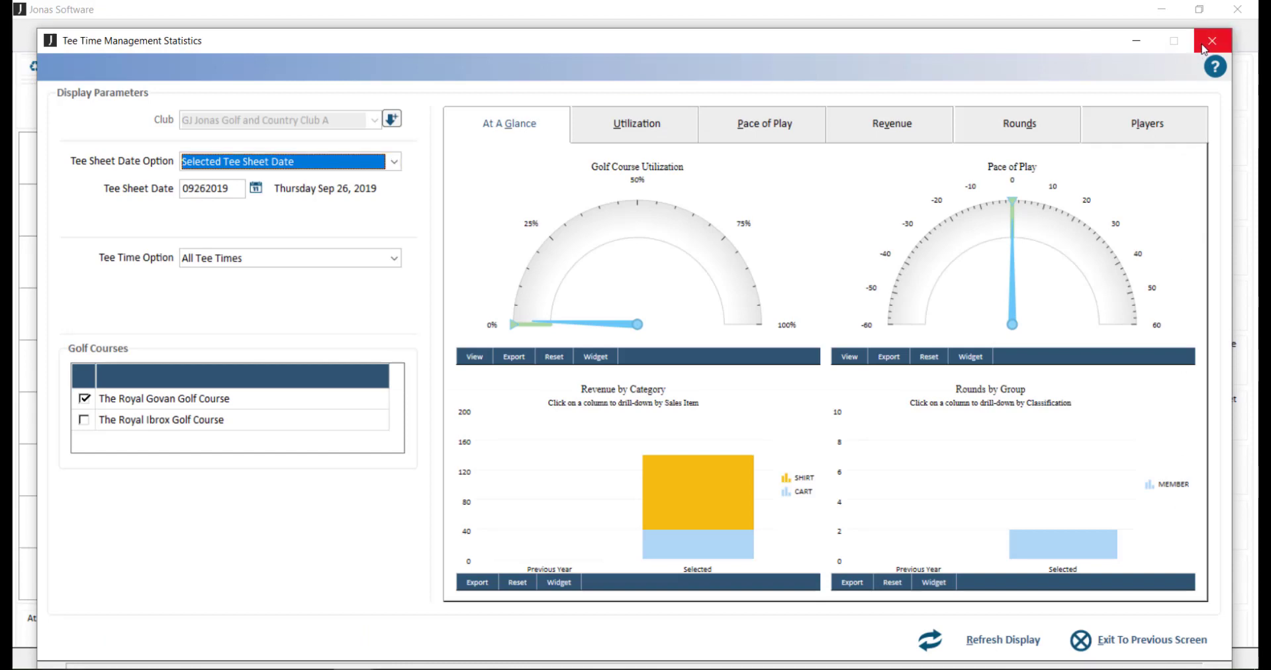
click(1204, 49)
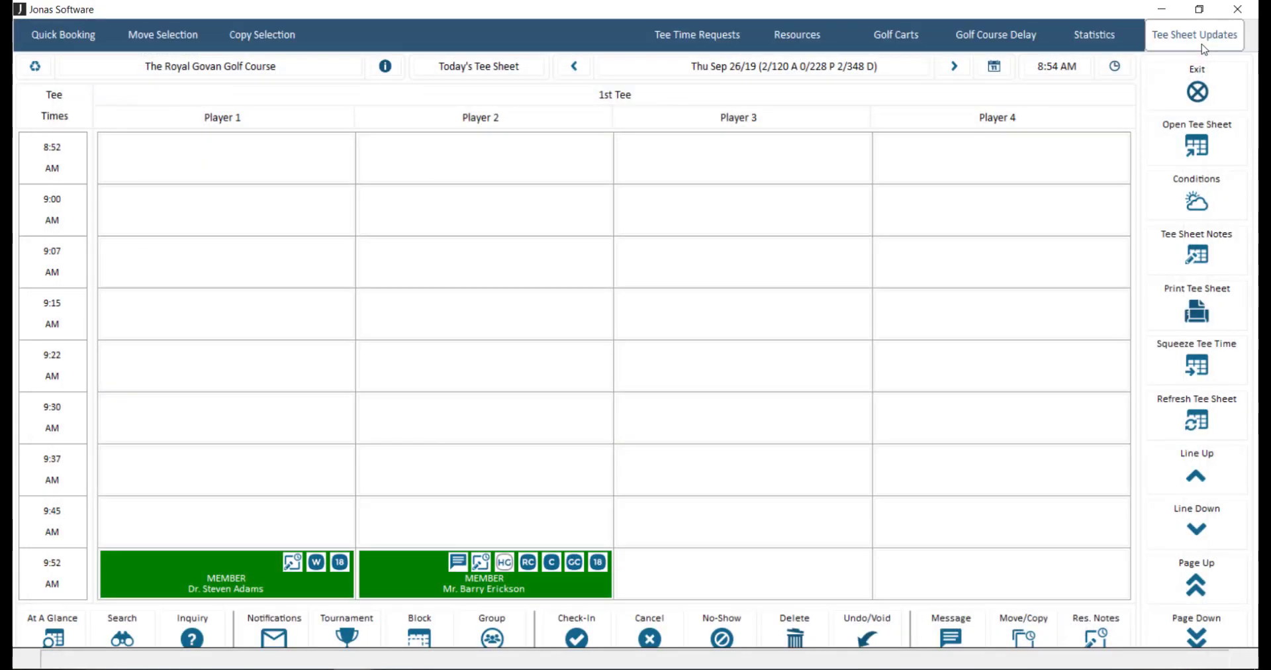
click(1203, 47)
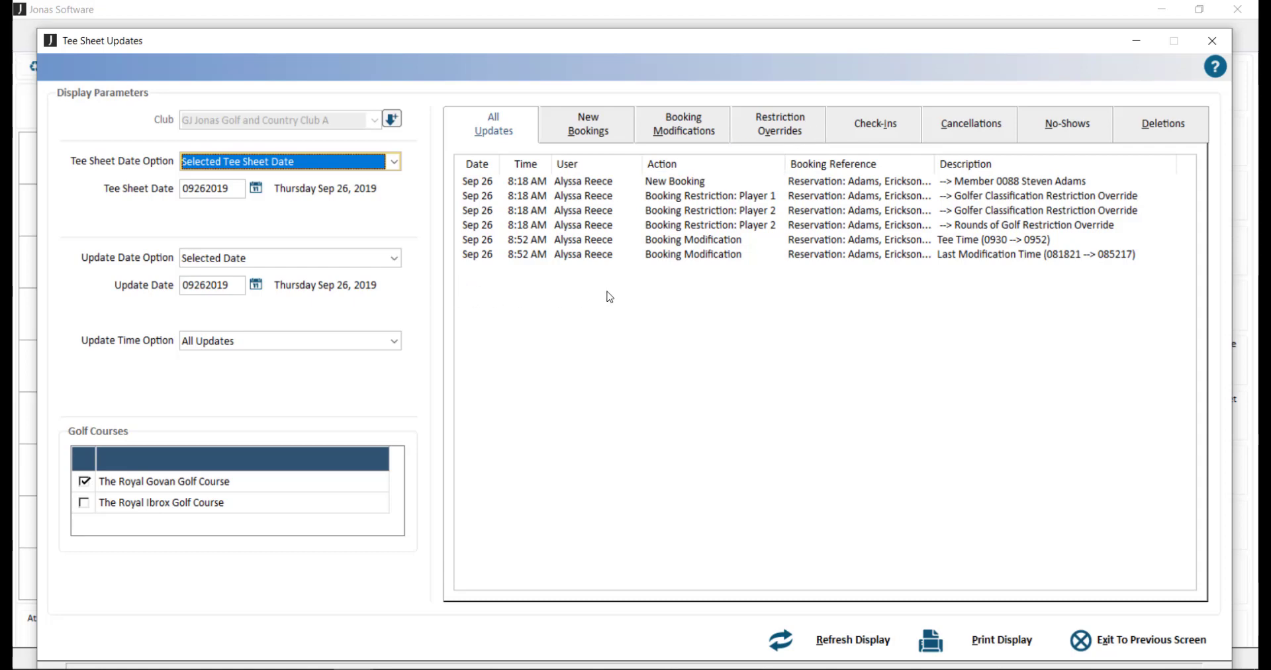
click(1210, 44)
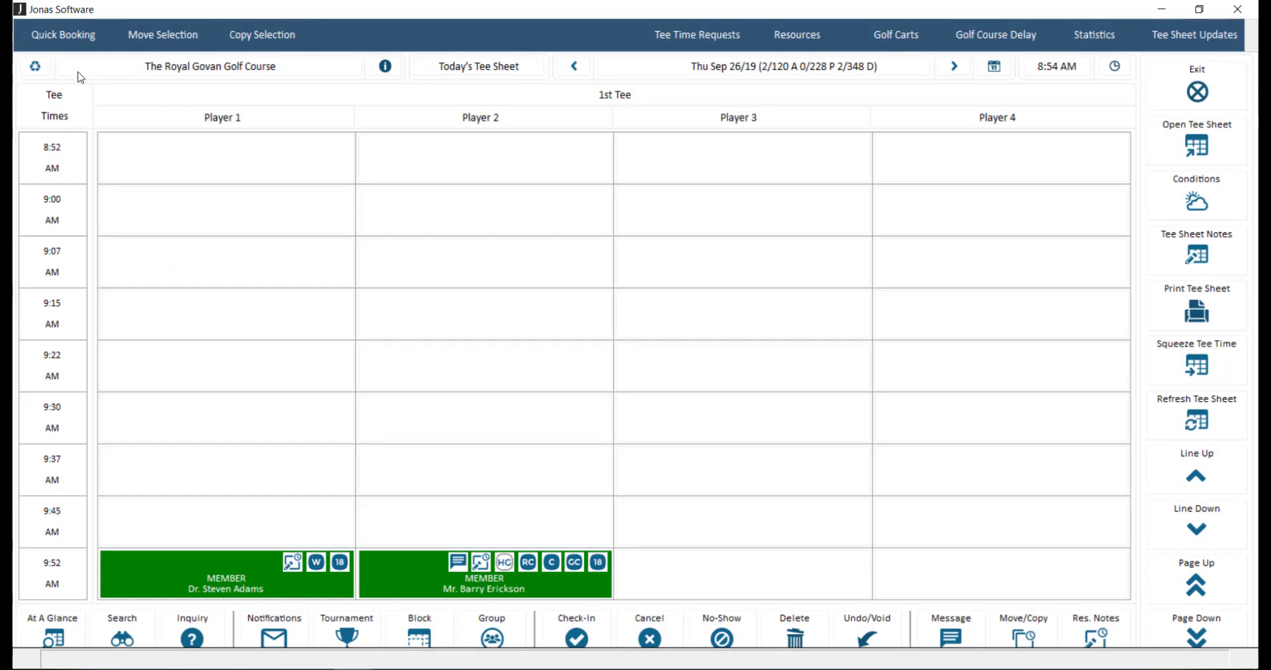
Step: Refresh the tee sheet, switch back to The Royal Govan Golf Course, and show its course information
click(41, 70)
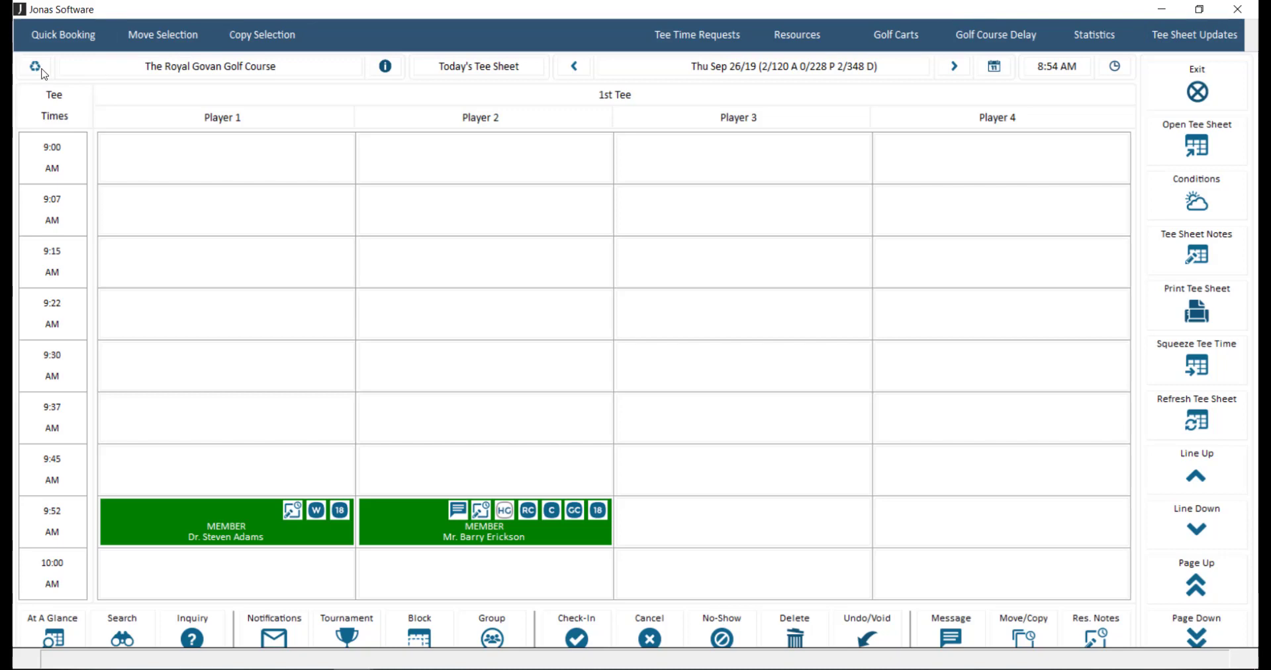
click(42, 70)
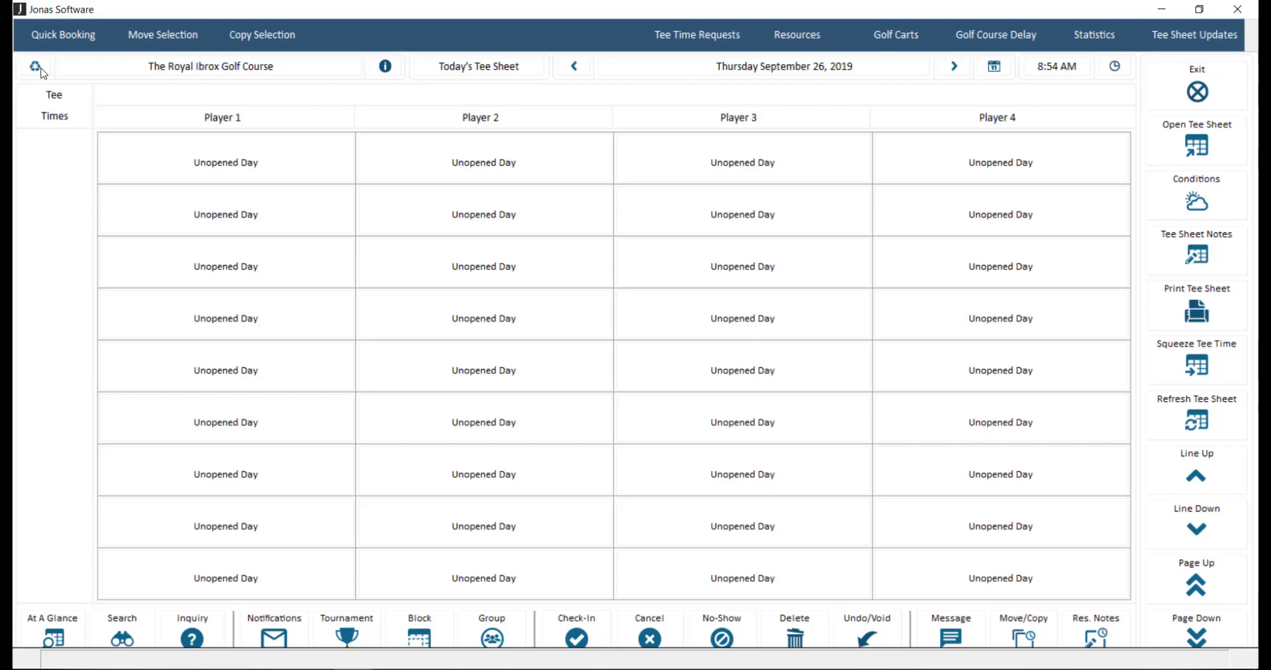
click(172, 71)
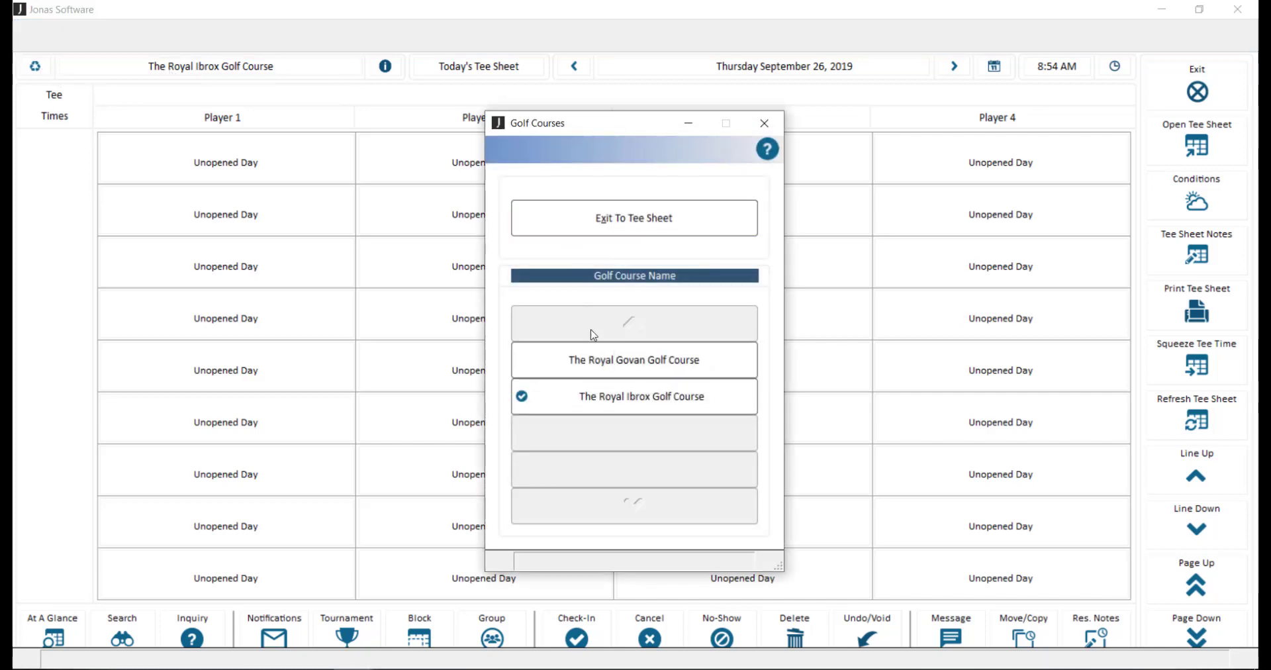
click(641, 372)
click(635, 217)
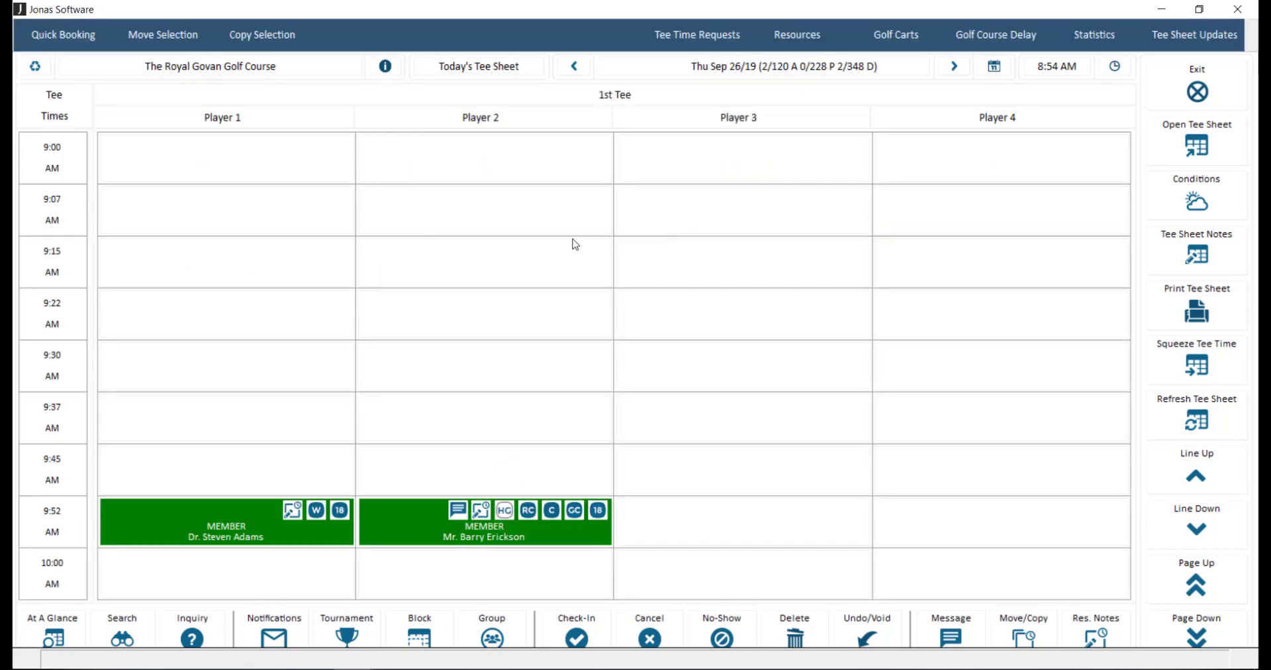
click(386, 68)
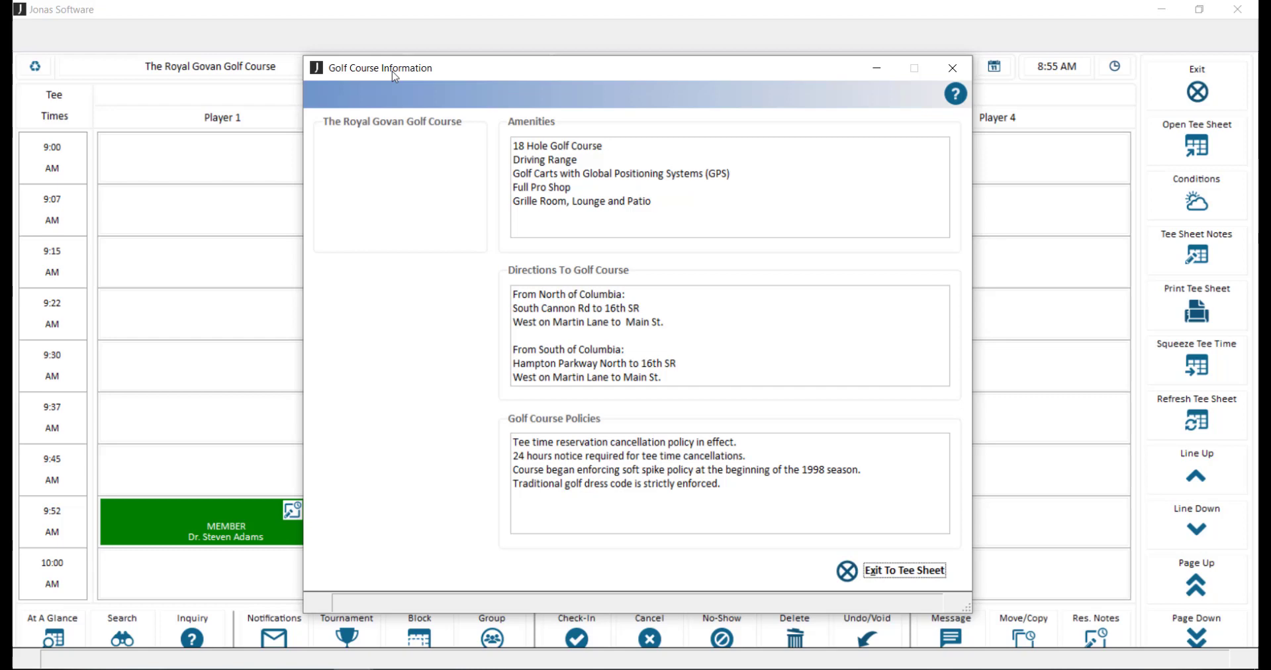
Step: Close the course information and step forward a day, then back to Thursday Sep 26, 2019
click(945, 78)
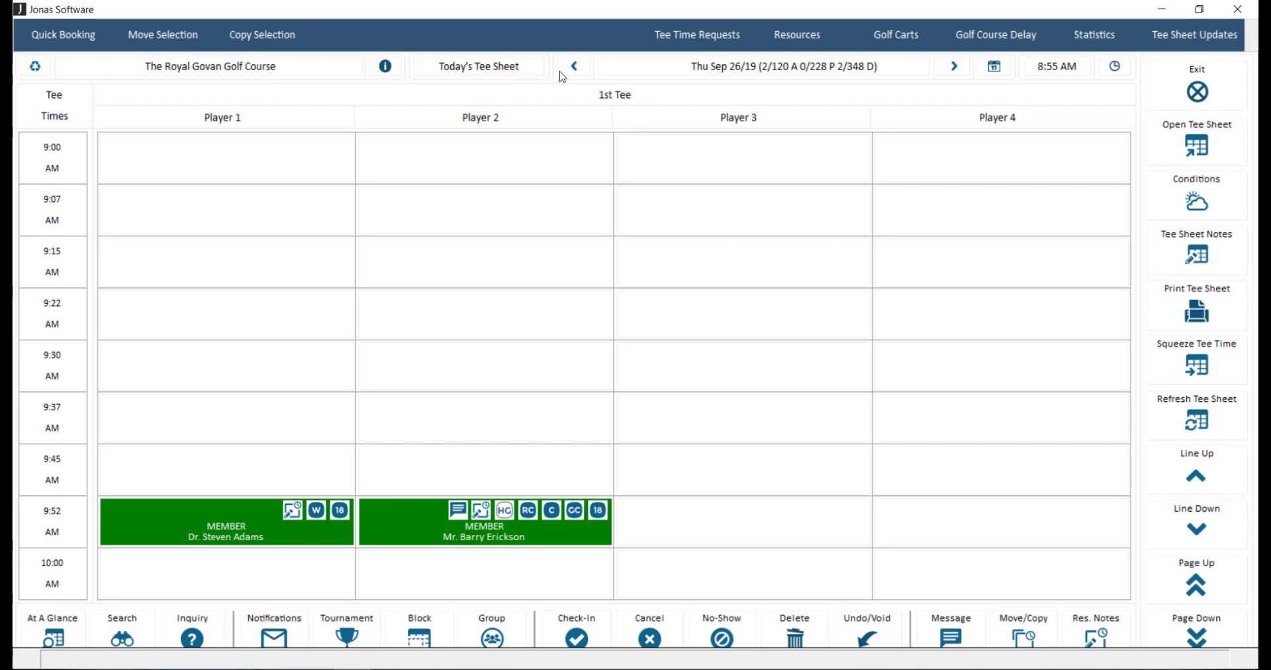
click(961, 74)
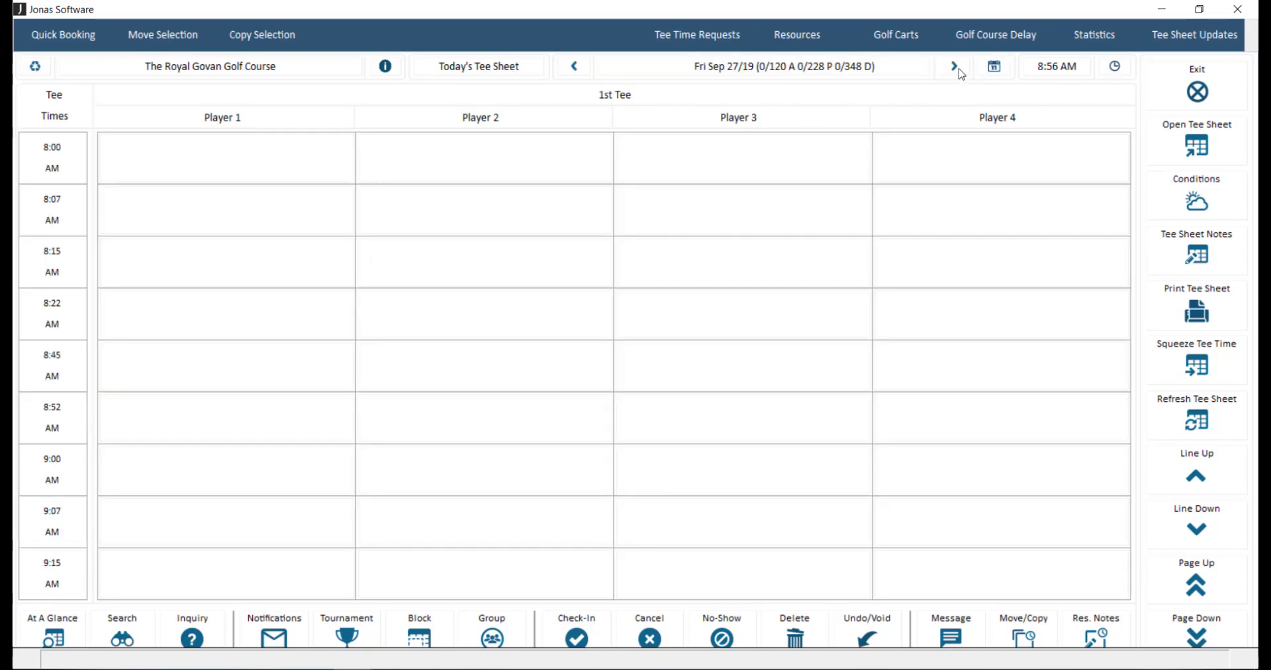
click(587, 74)
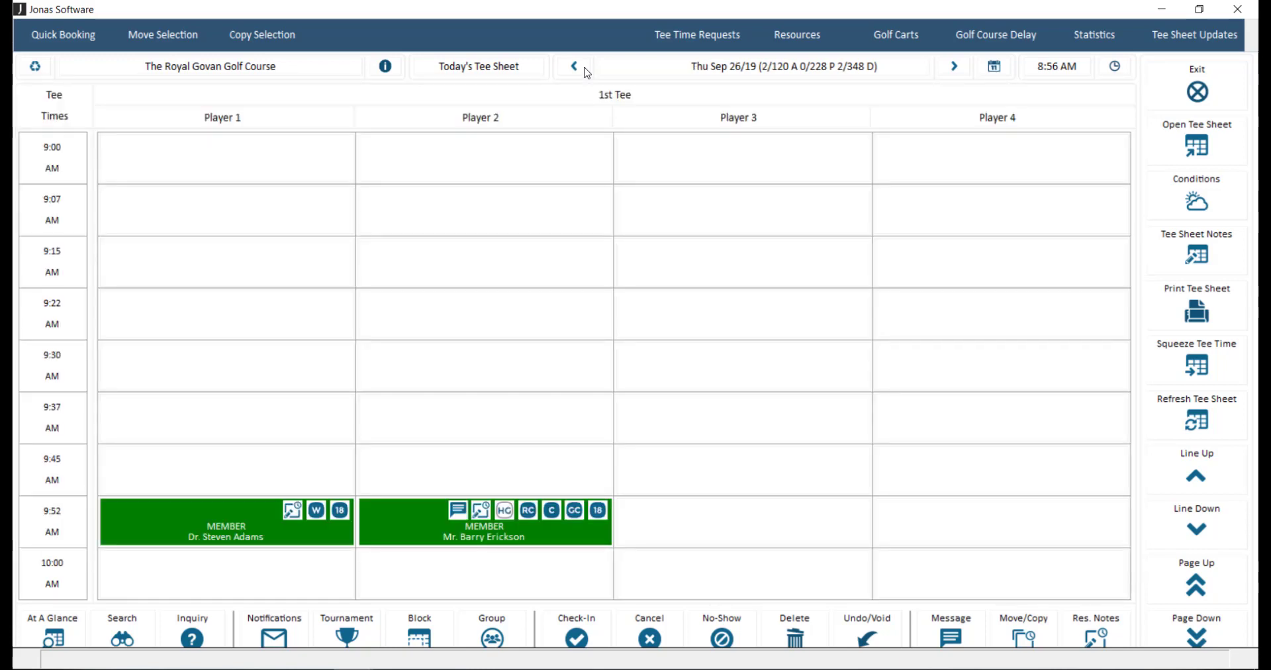
Step: Expand the Tee Sheet Selection calendar to the four-month view, then close it
click(696, 73)
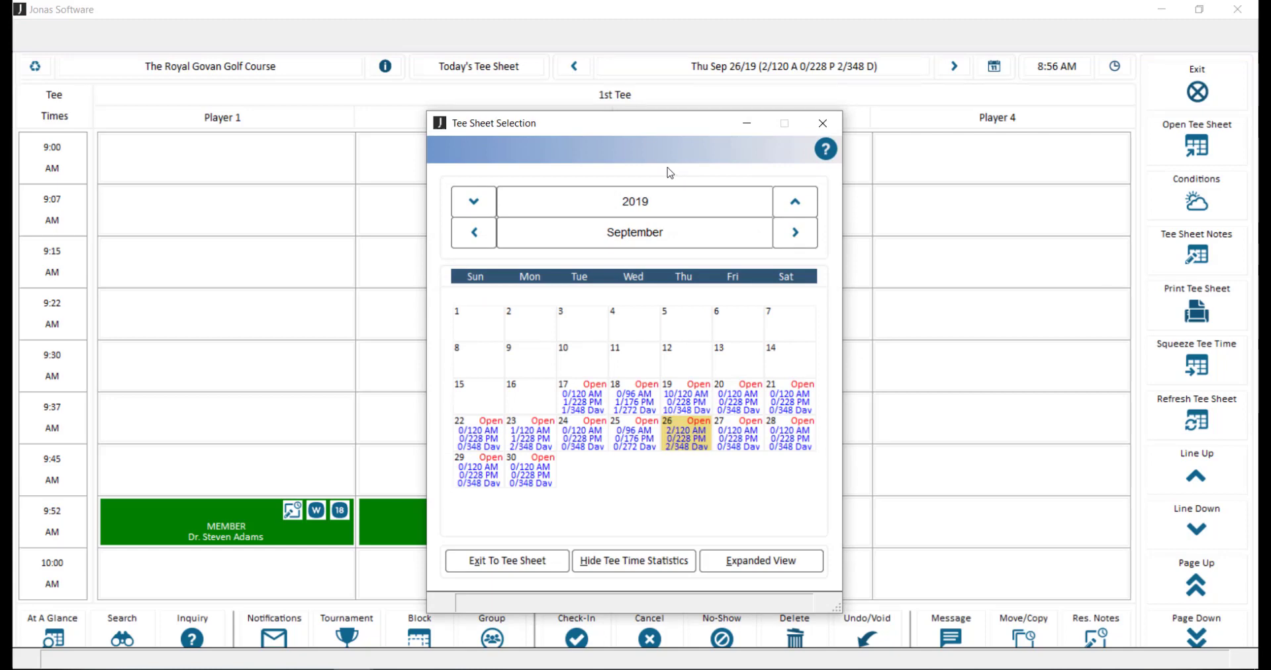
click(709, 576)
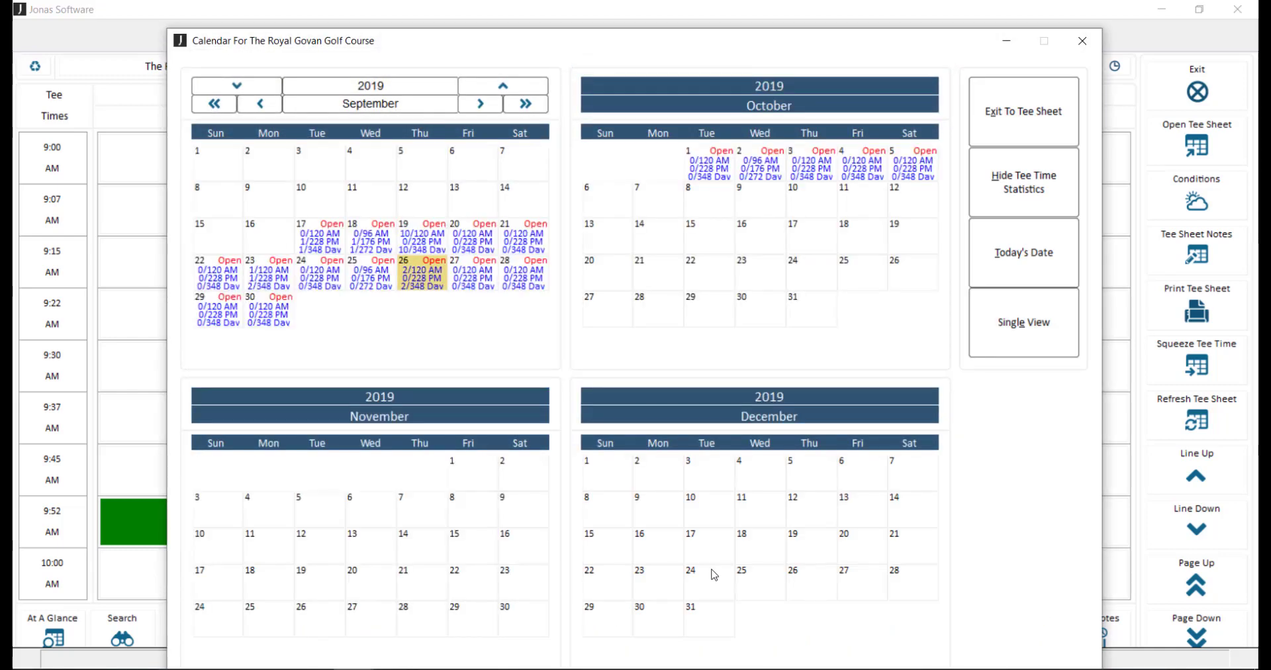
click(1081, 41)
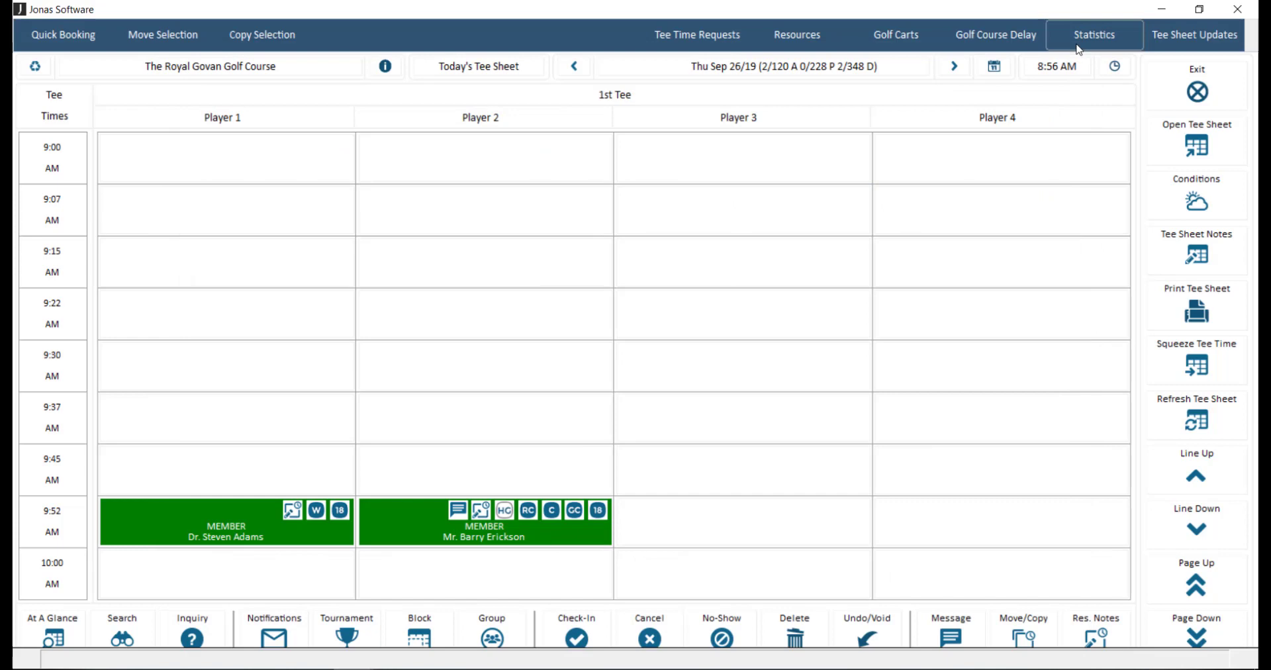
click(1008, 76)
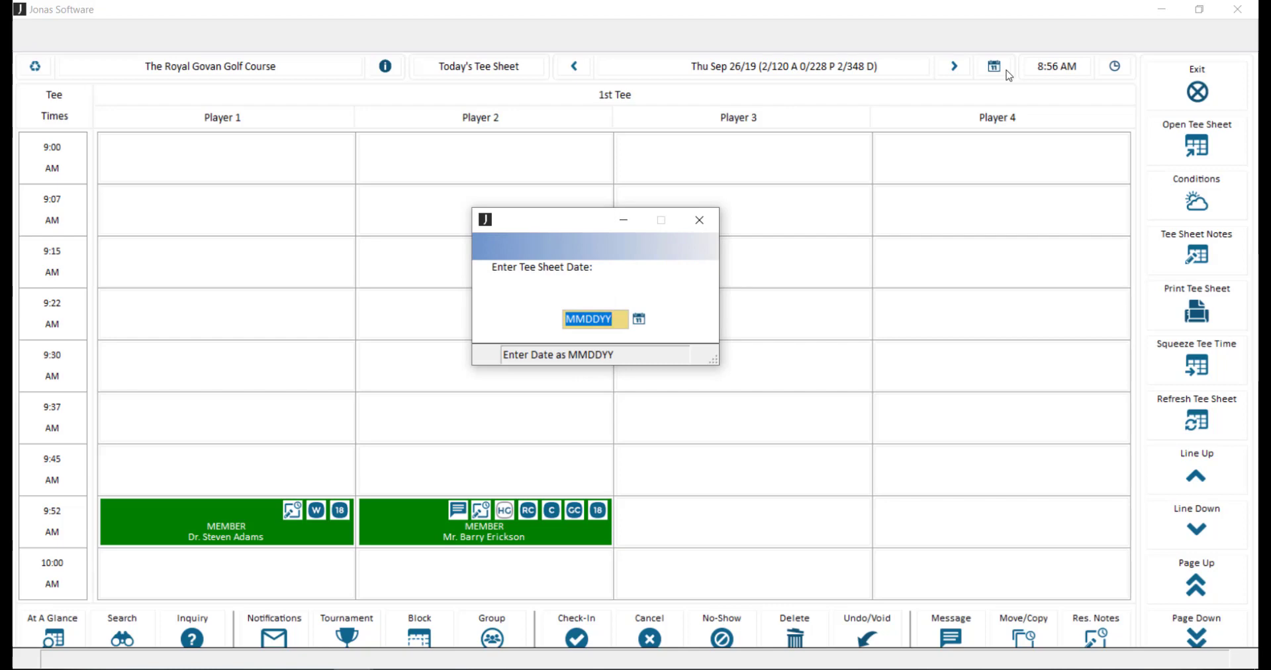
click(701, 223)
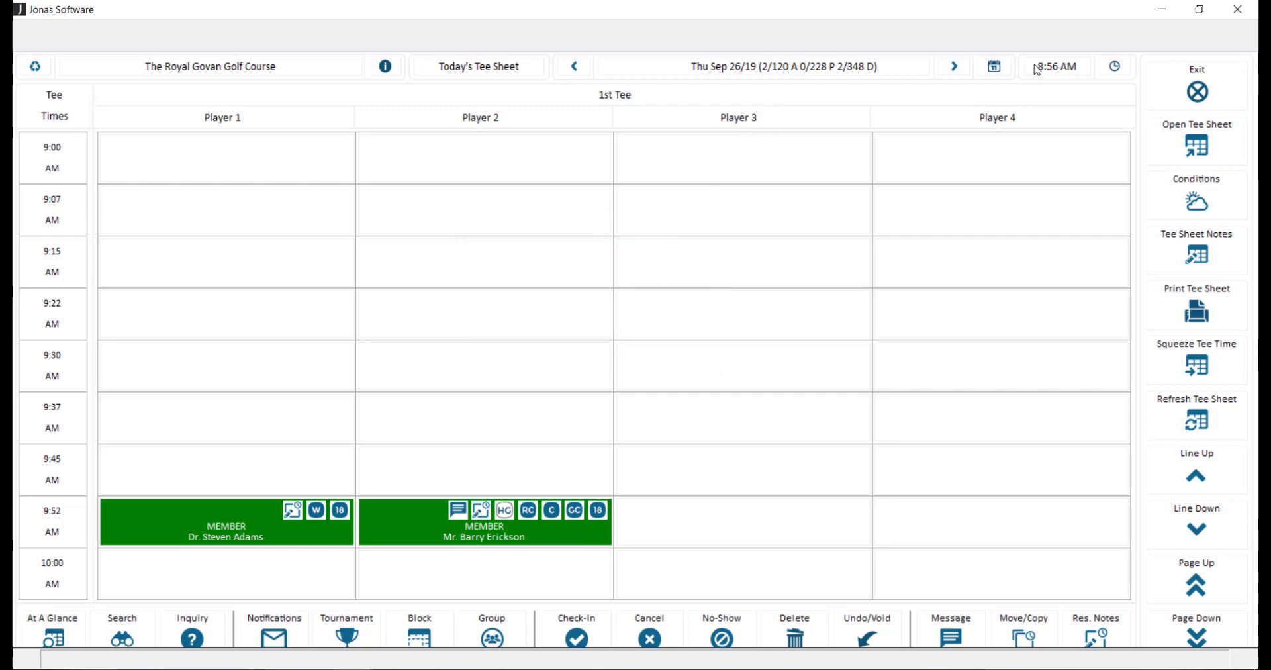
click(1110, 69)
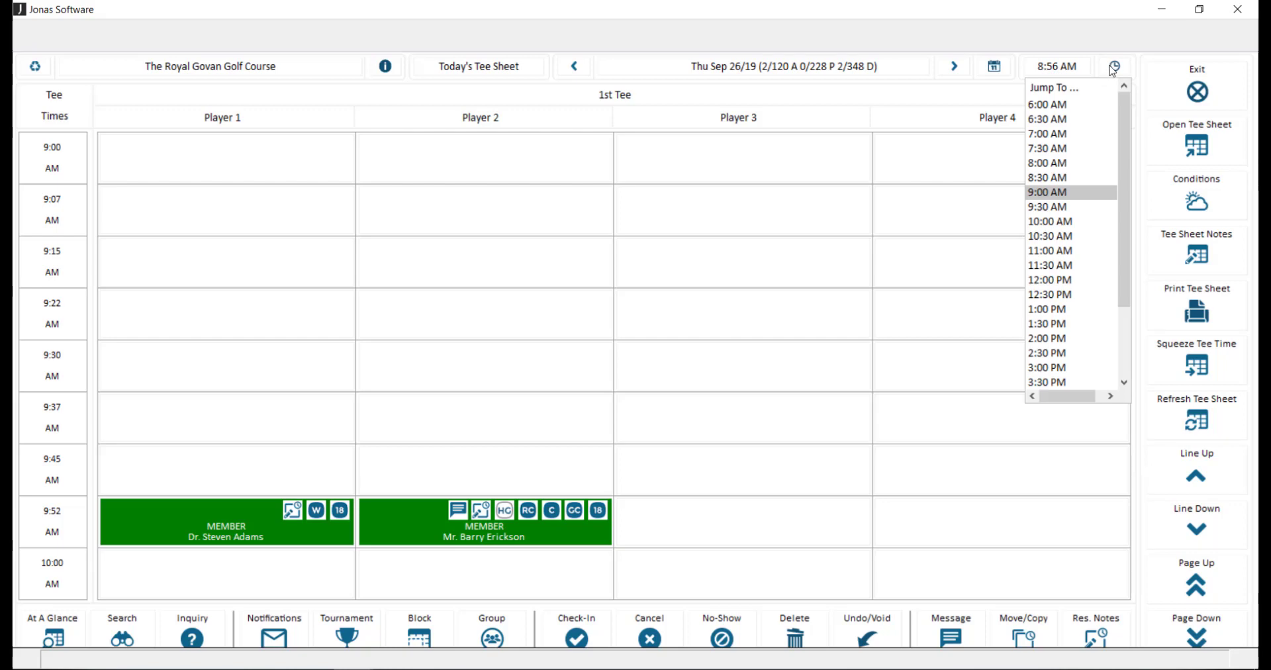
click(1118, 41)
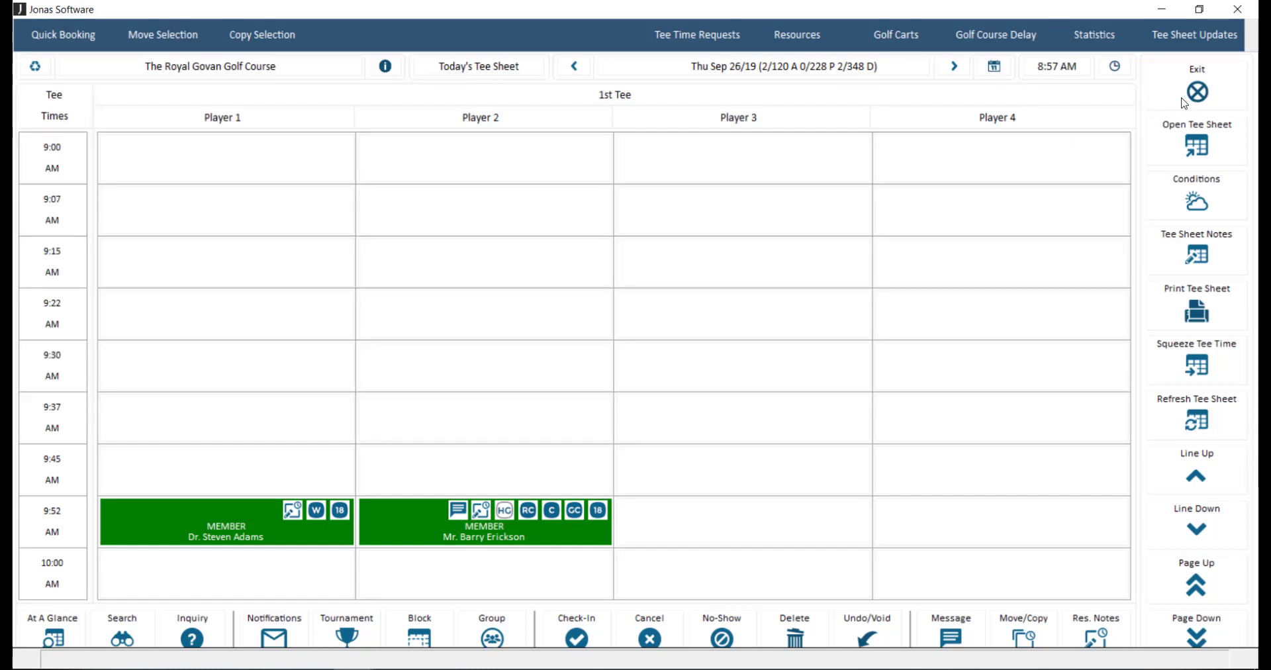
Step: Look at the Tee Sheet and weather/course conditions dialogs, closing conditions without saving
click(1172, 150)
click(1167, 207)
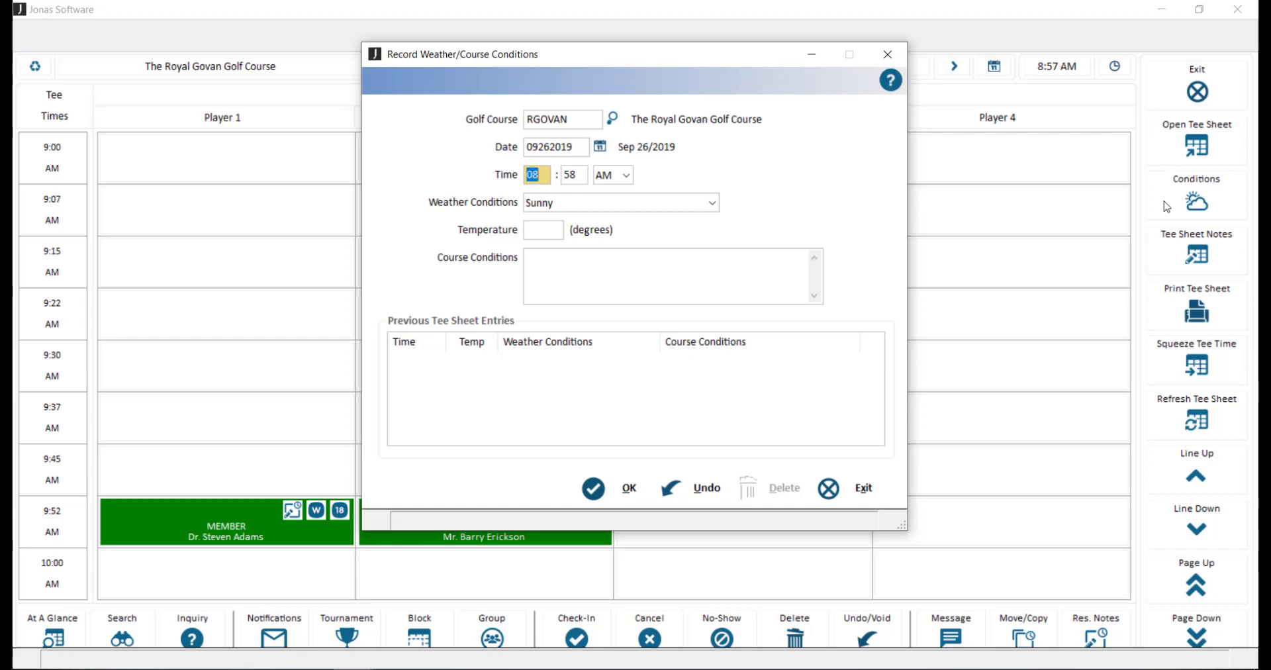
key(Escape)
Step: Save 'Notes' as the internal pro shop note, then bring up the tee sheet print options
click(1171, 253)
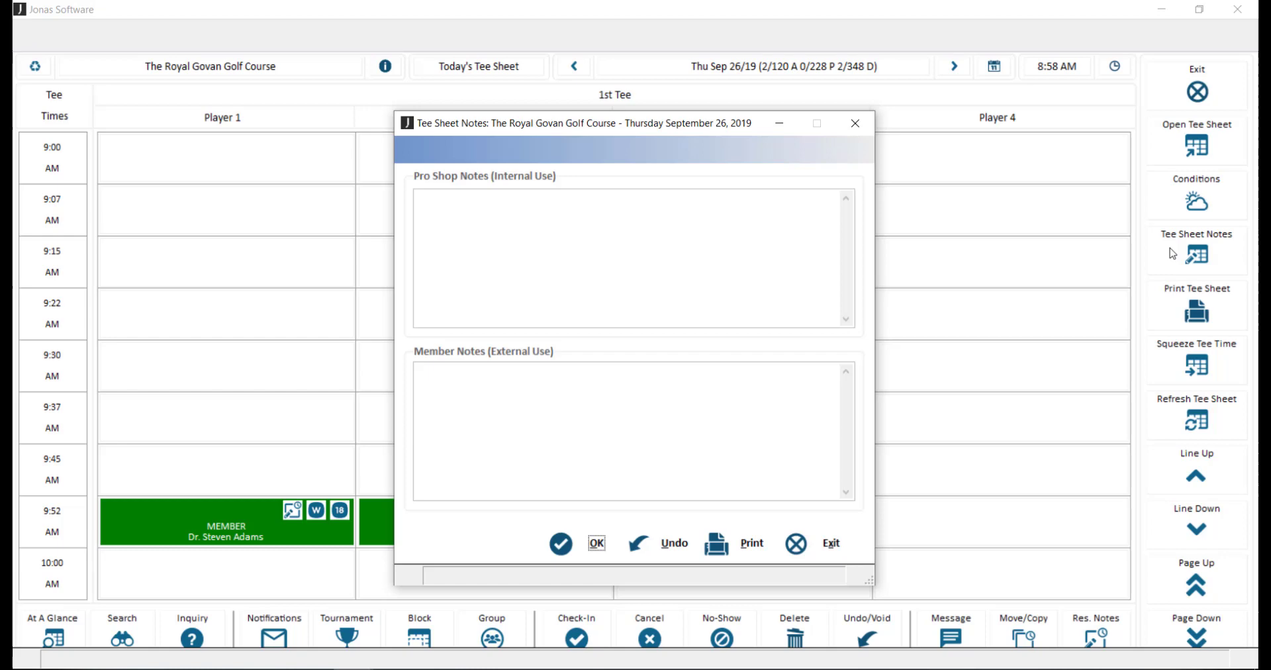
click(770, 247)
text(Notes)
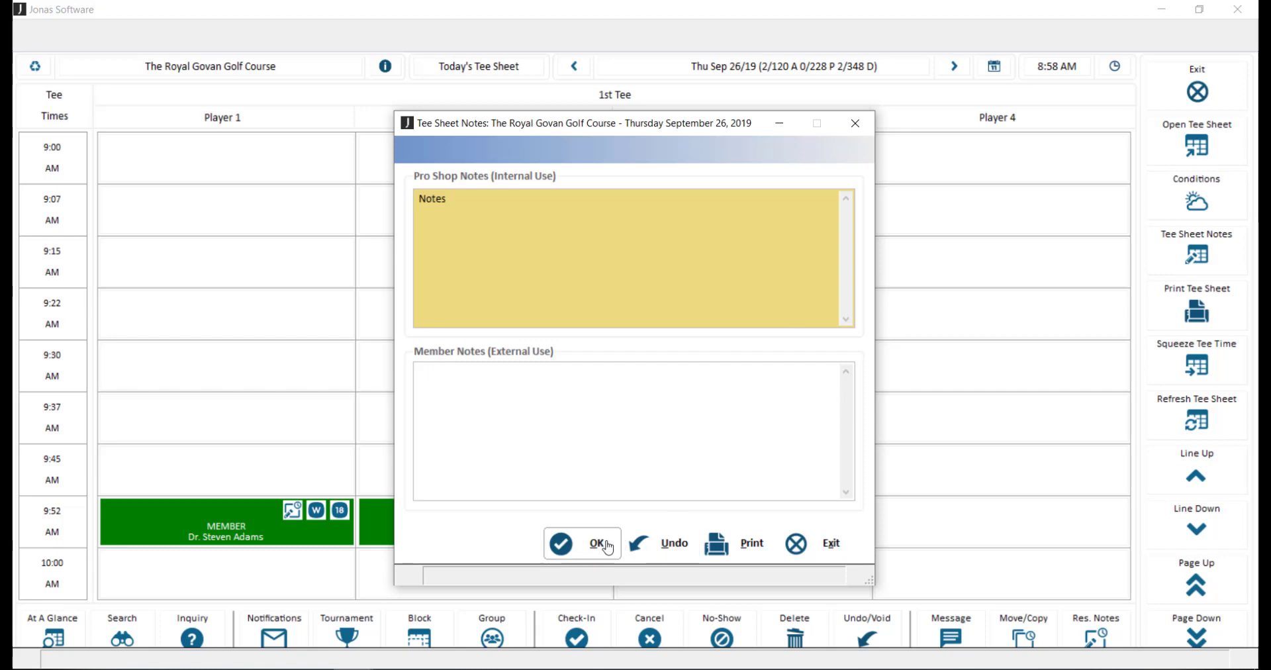
key(Tab)
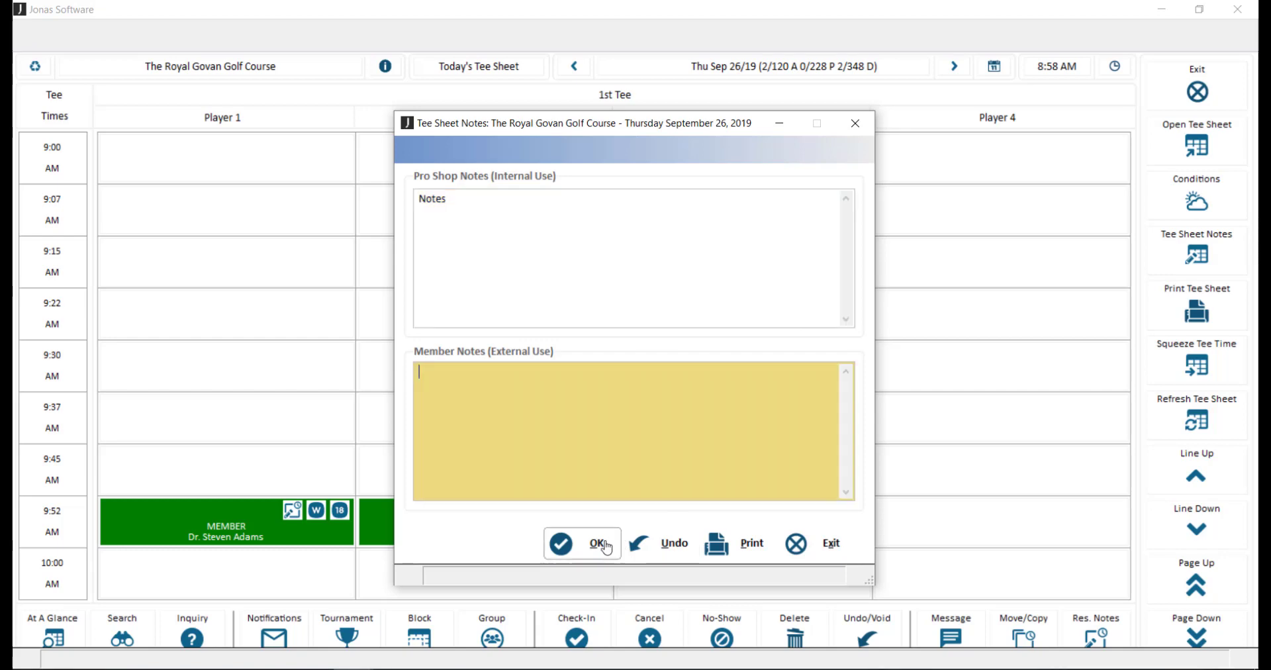
click(598, 544)
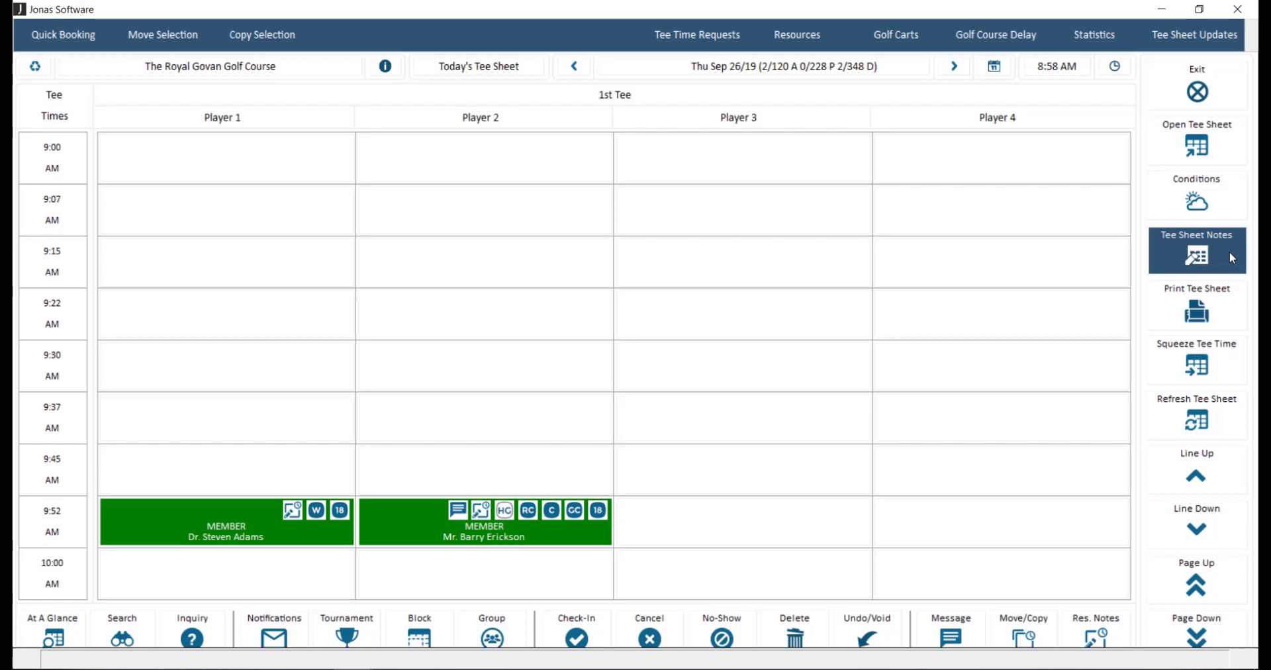
click(1232, 310)
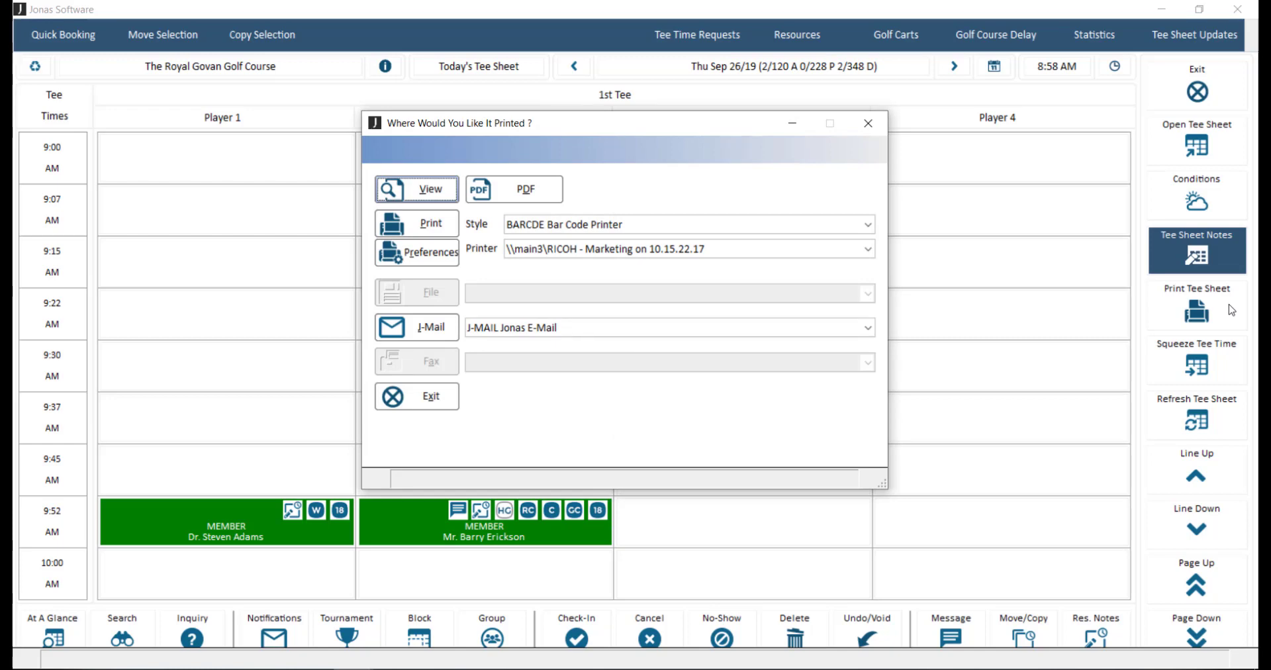
Step: Cancel printing, then open the Squeeze A Tee Time form and discard it without saving
key(Escape)
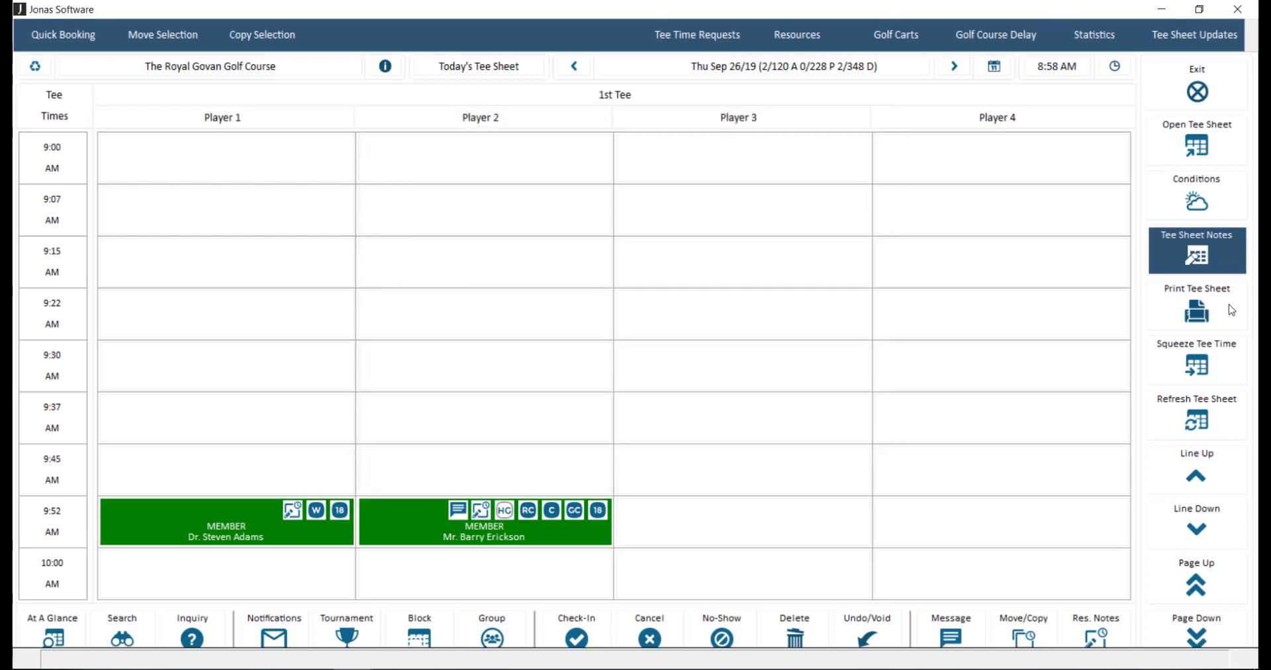
click(1225, 371)
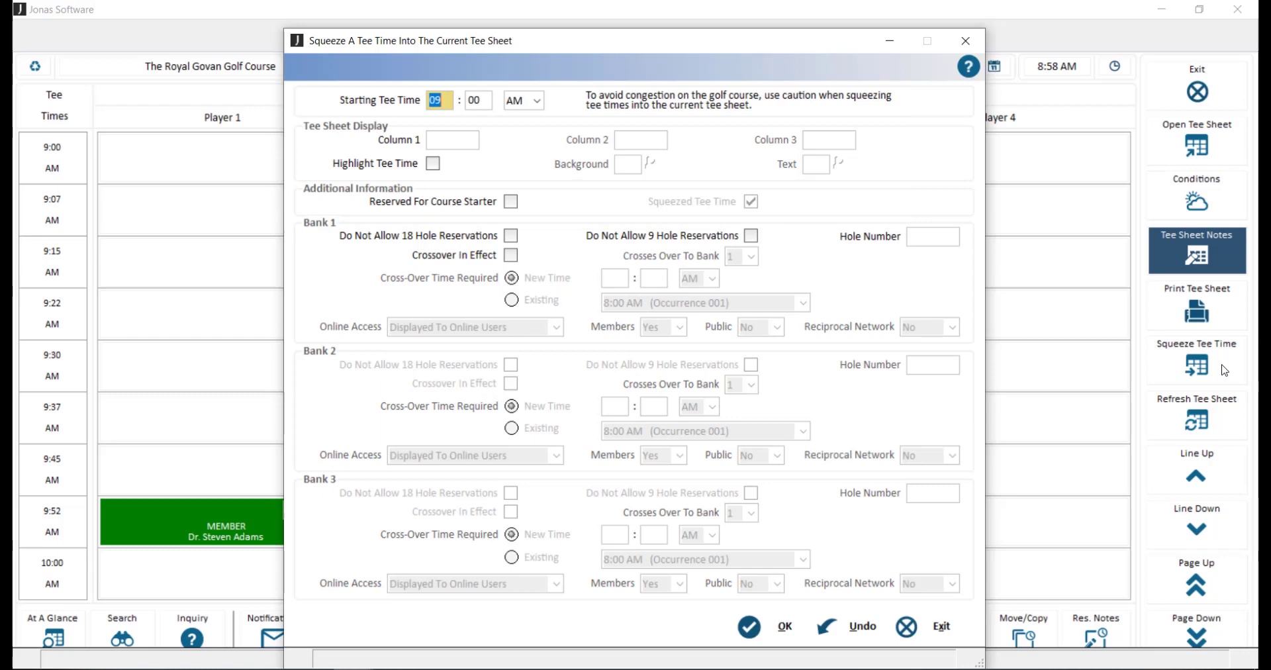
key(Escape)
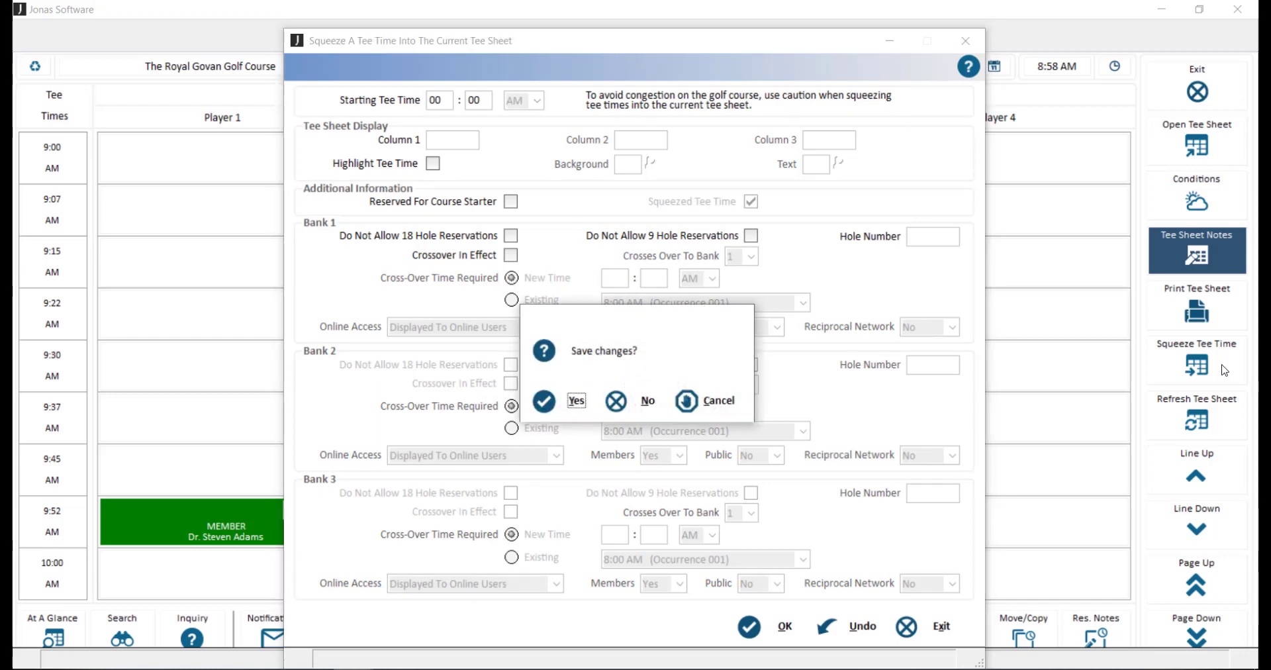
key(Tab)
key(Return)
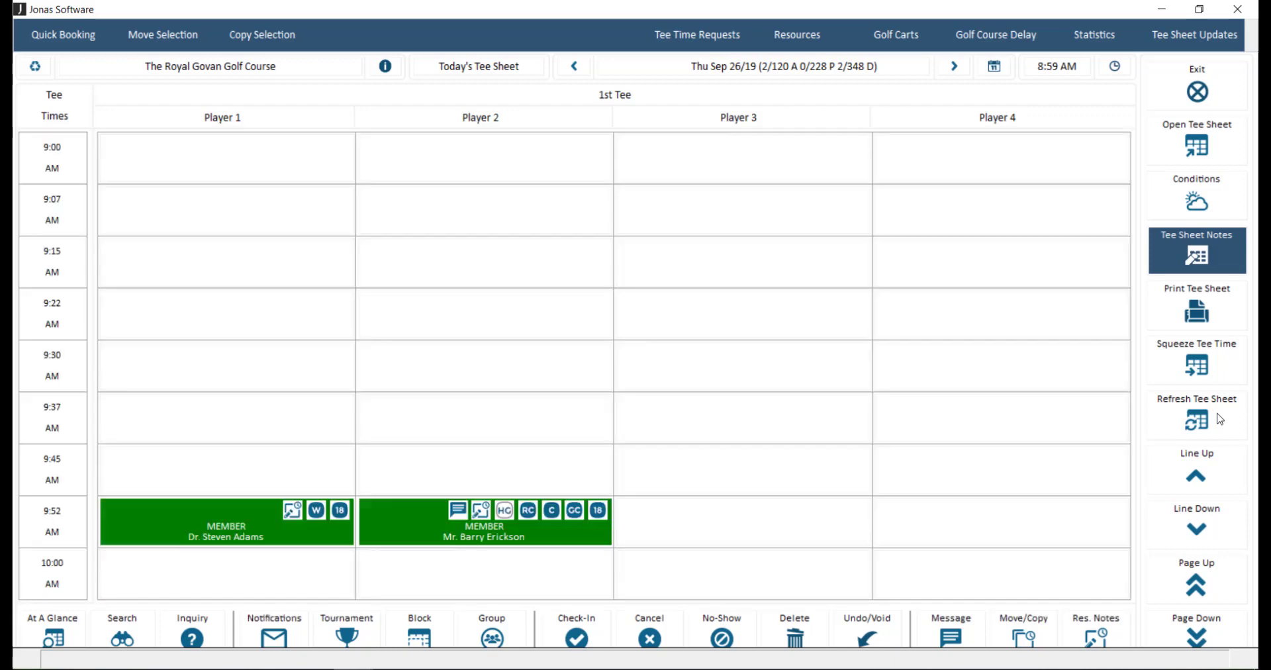
Step: Scroll the tee sheet by lines and pages back to 9:15, then preview At A Glance and return
click(1227, 525)
click(1226, 525)
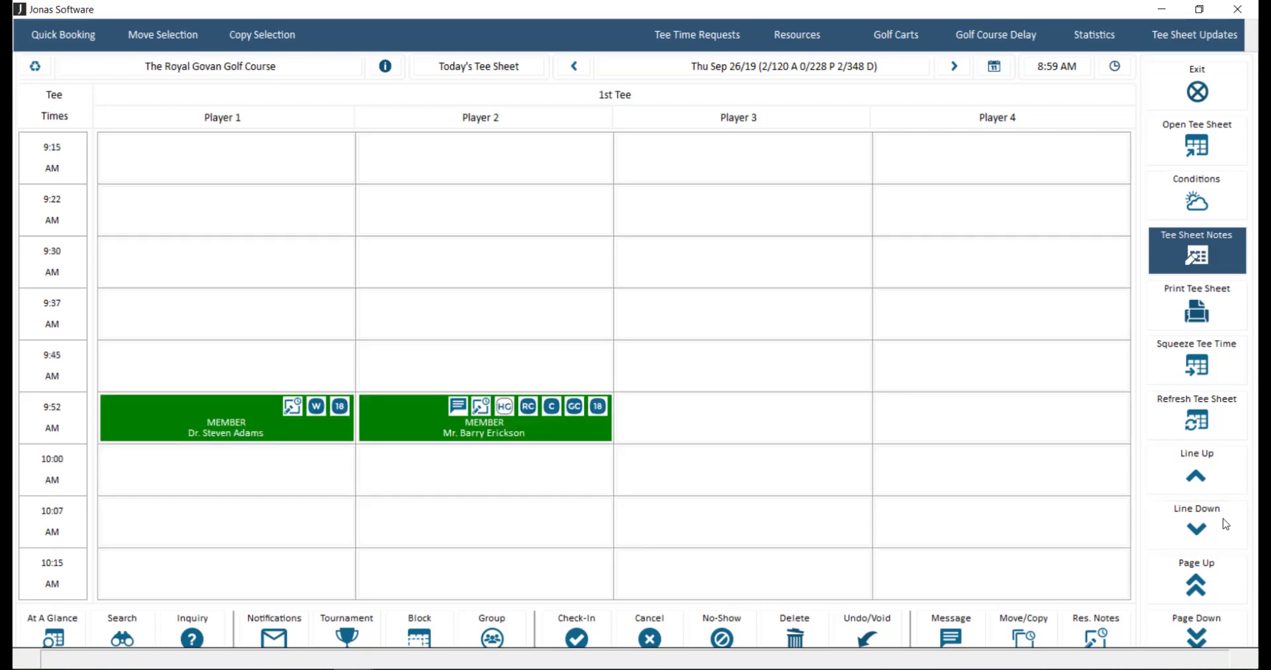
click(1227, 632)
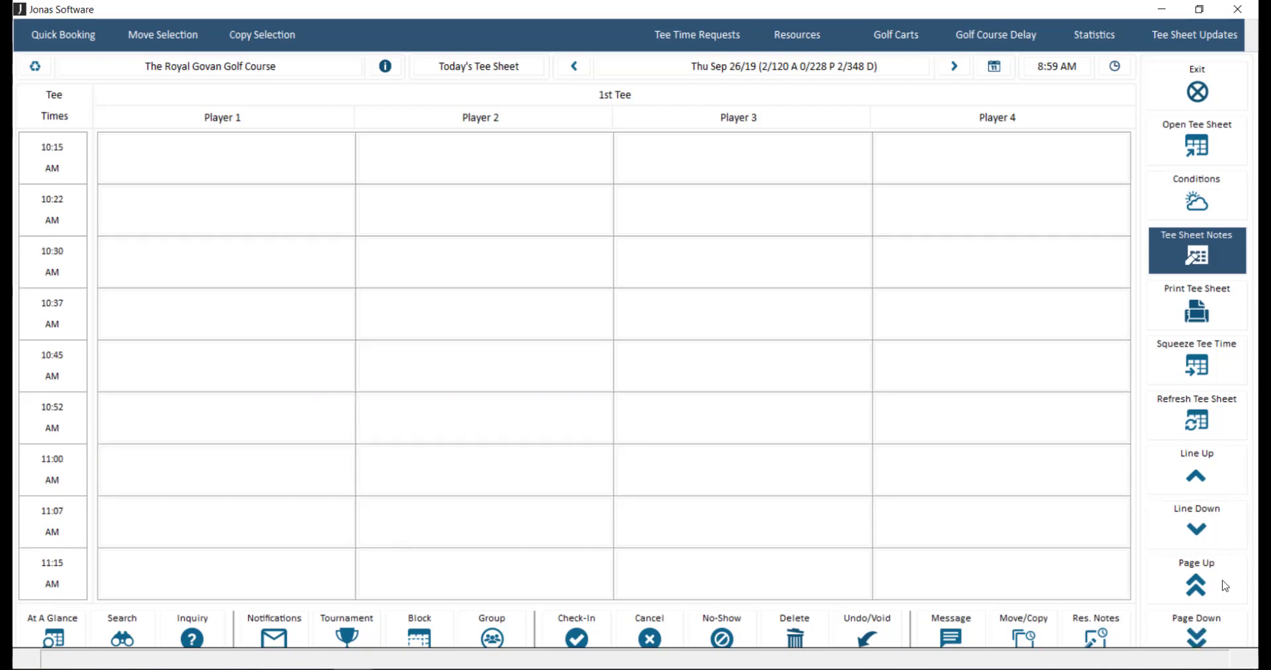
click(1226, 586)
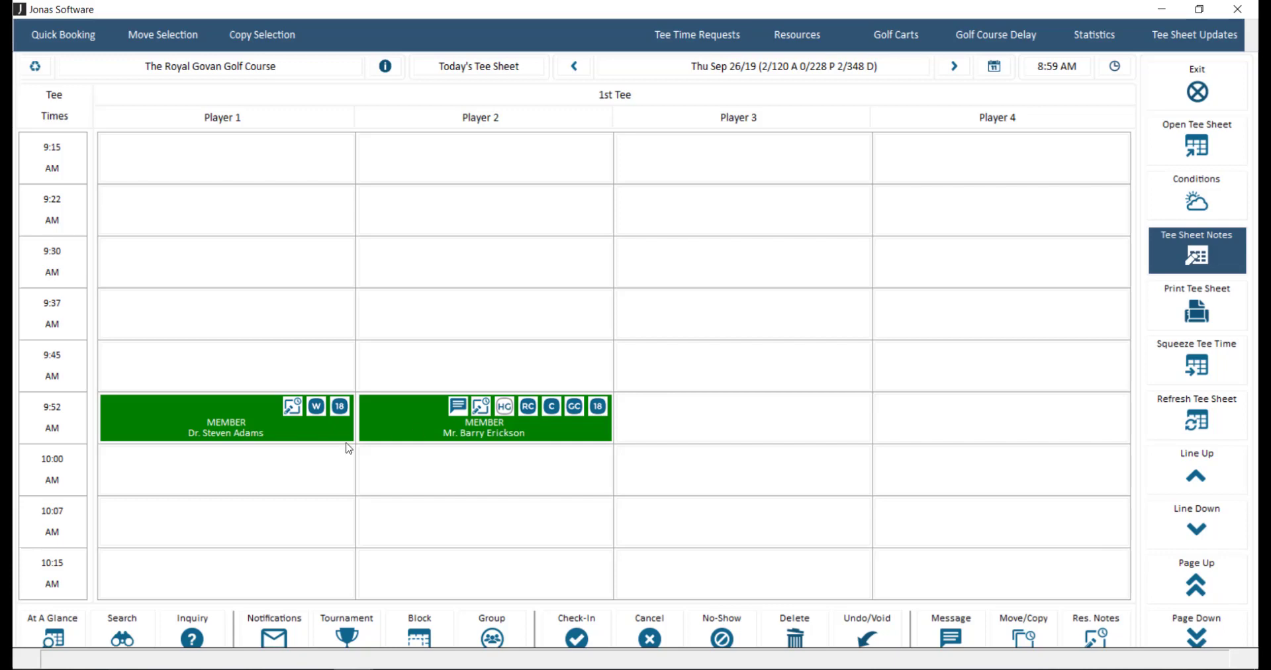
click(79, 639)
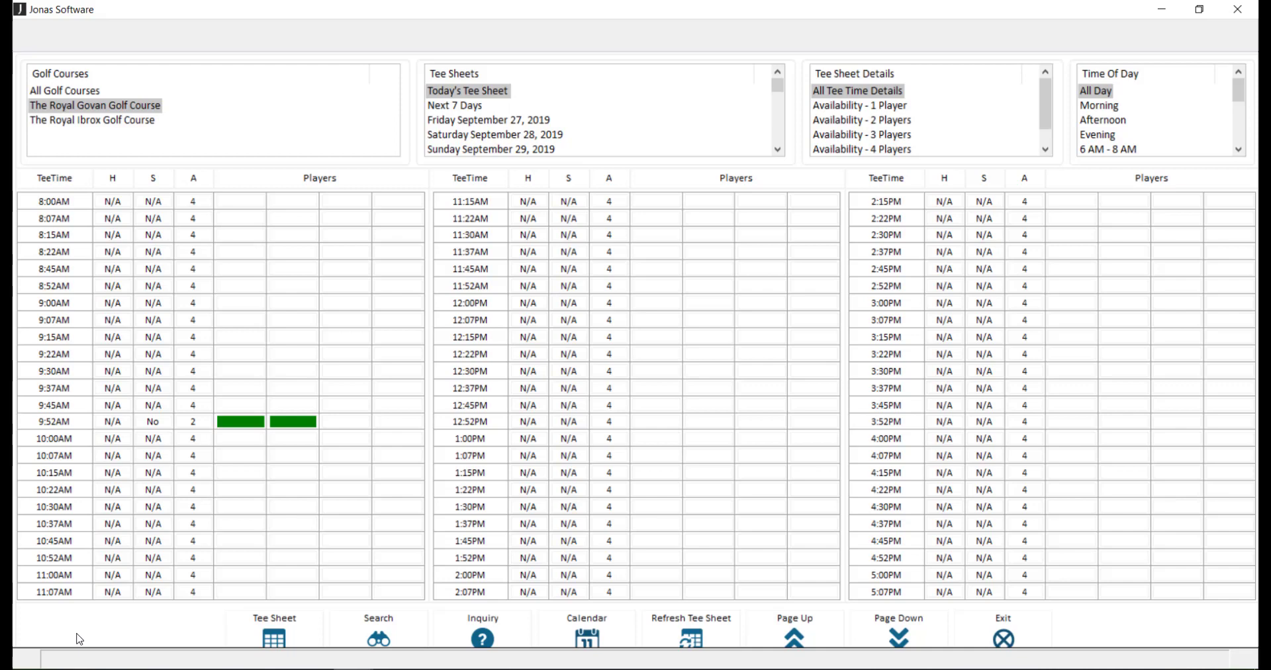
click(239, 635)
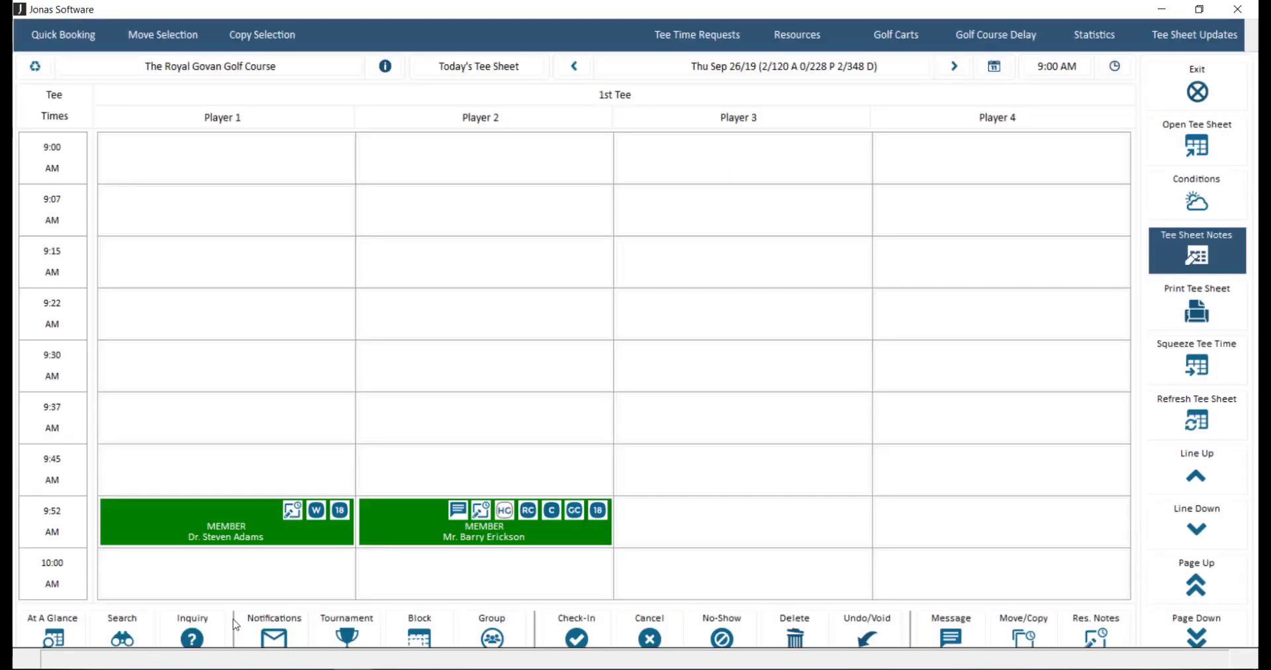
Step: Close the player tee time search, then open the 9:00 AM tee sheet from the tee time inquiry
click(150, 634)
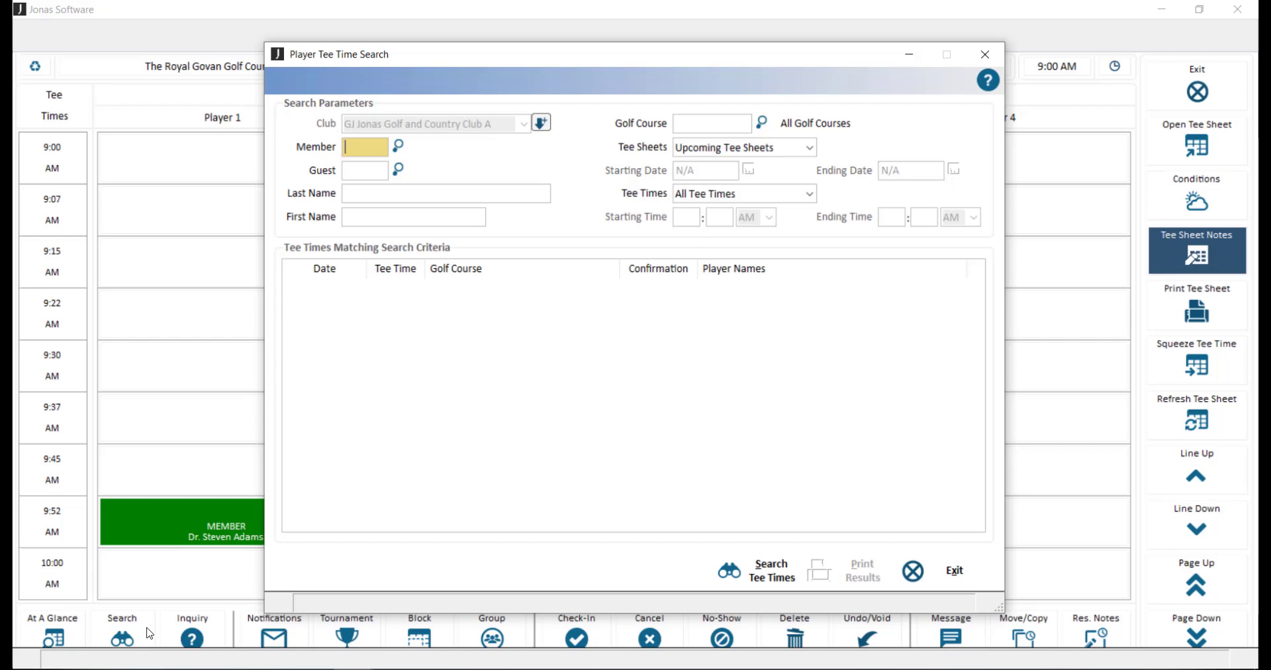
key(Escape)
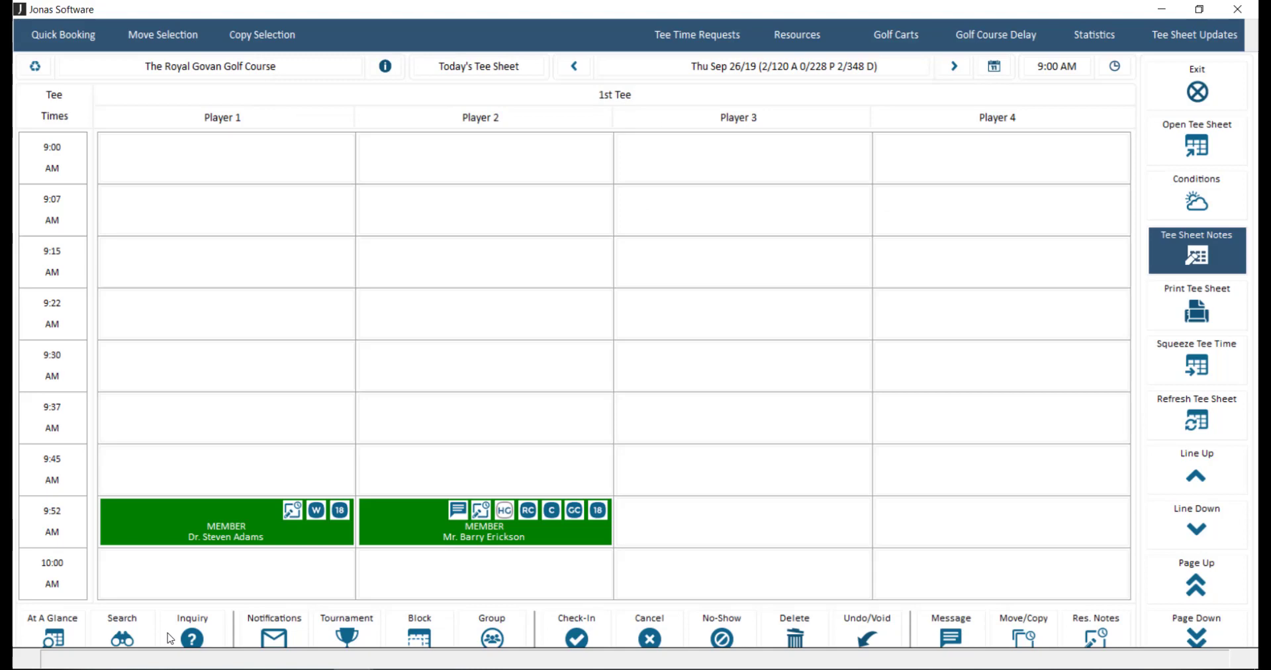
click(171, 638)
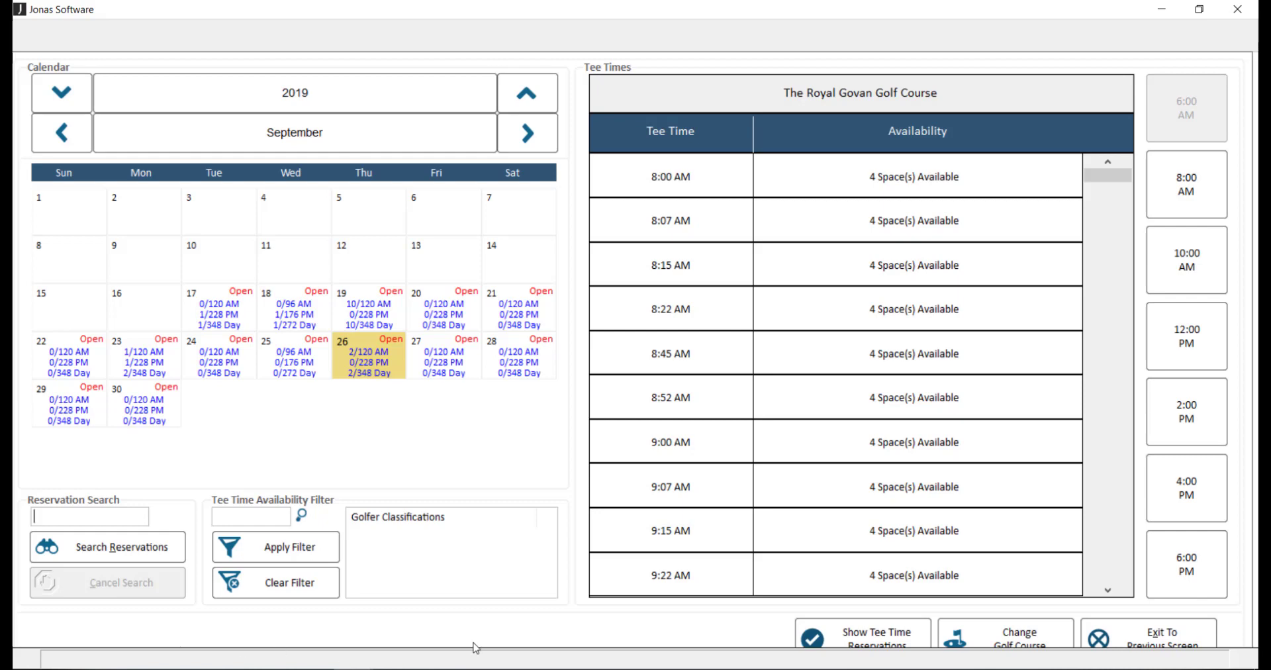
double_click(820, 448)
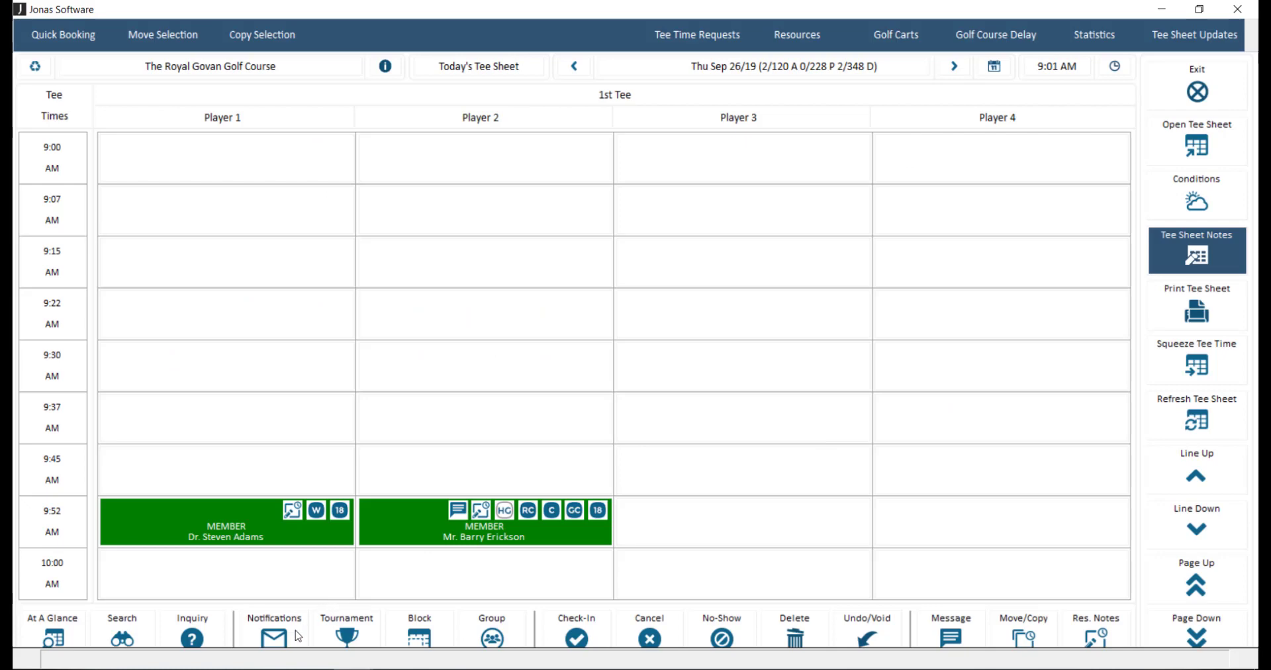
click(298, 637)
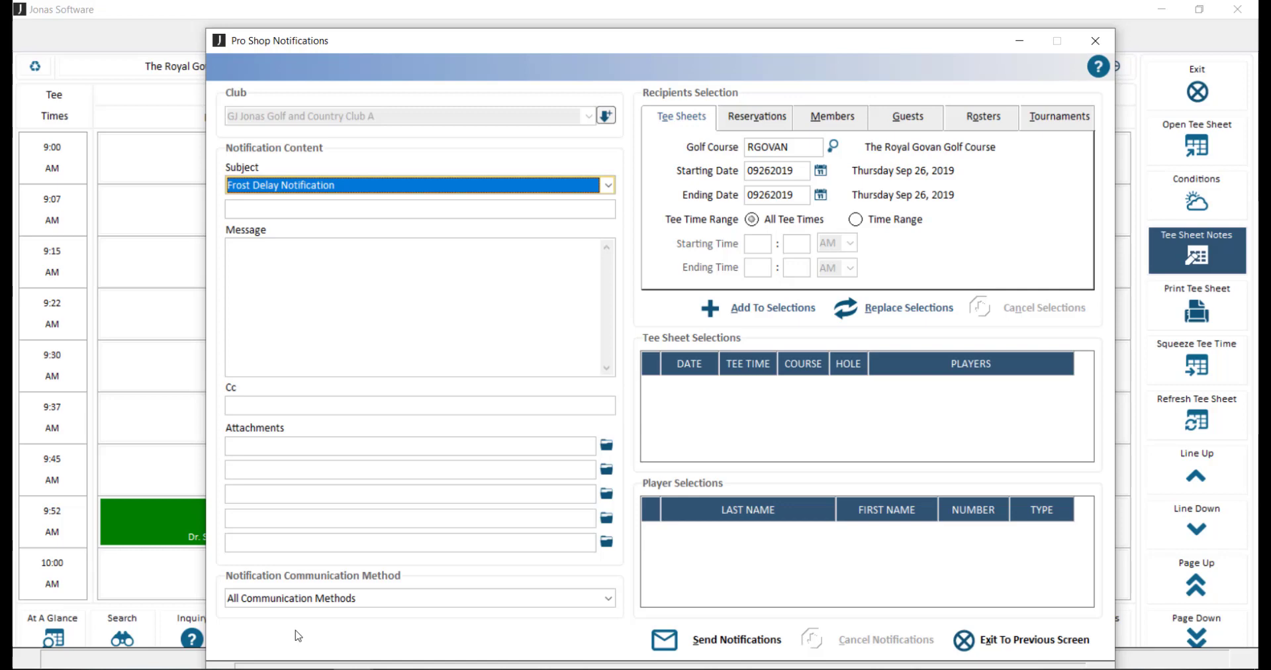
key(Escape)
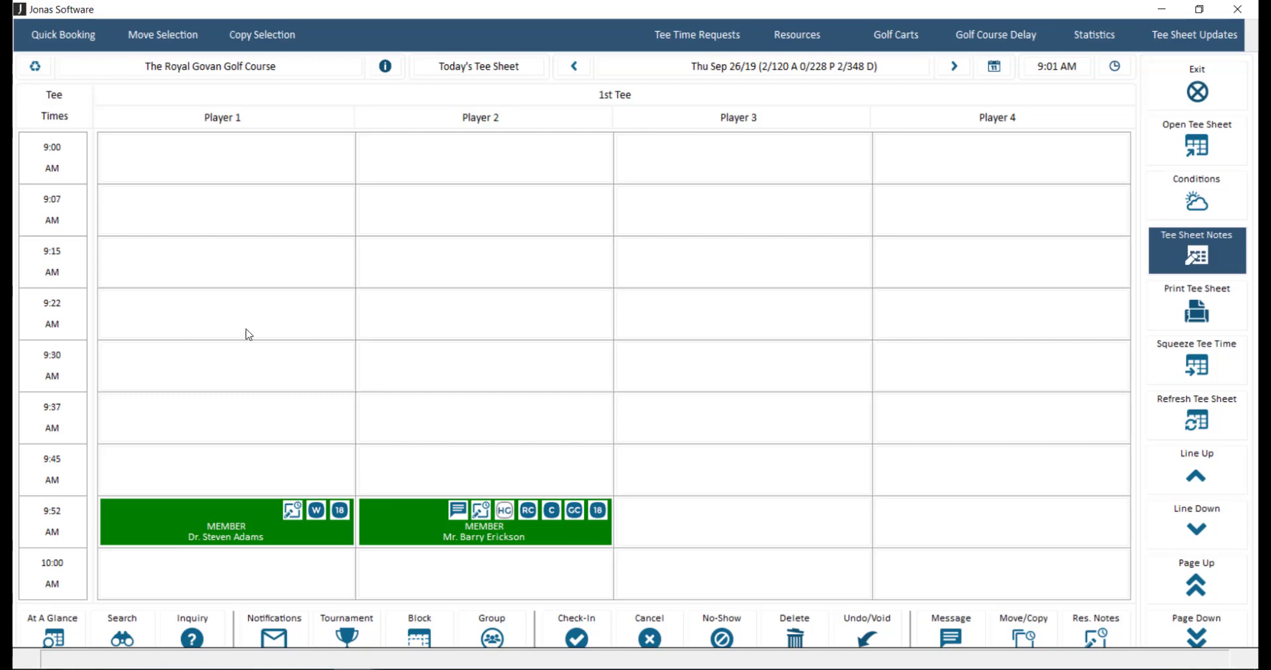
drag(173, 171, 949, 471)
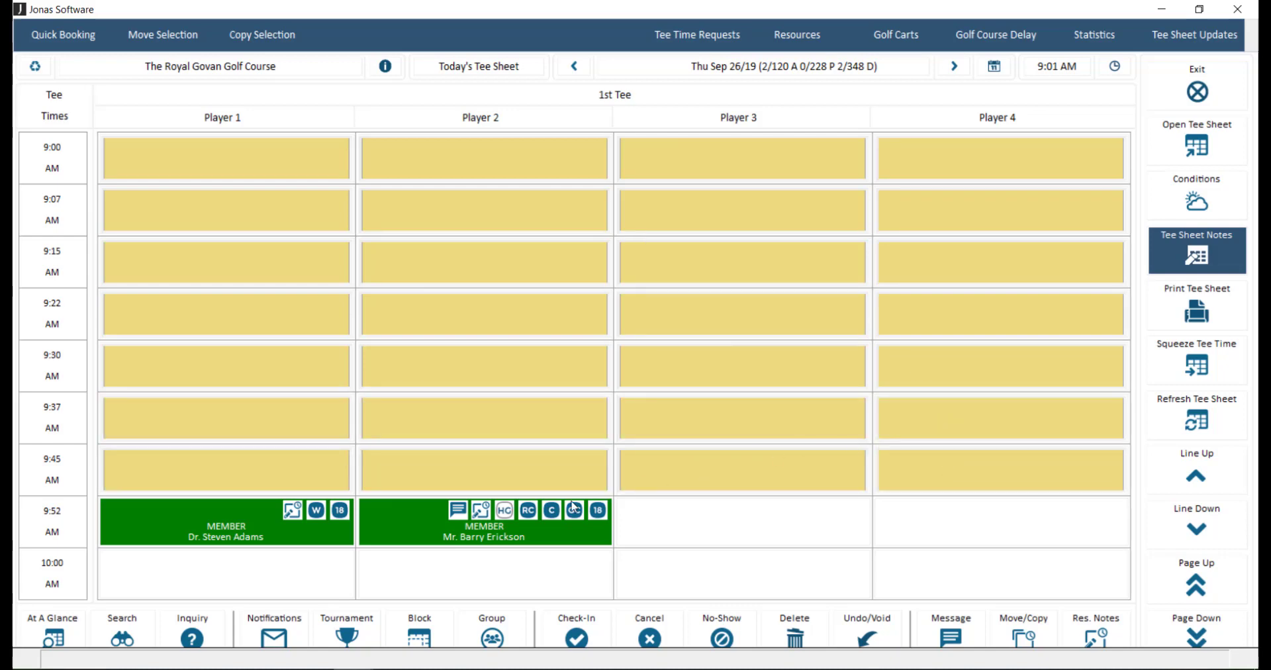
click(370, 632)
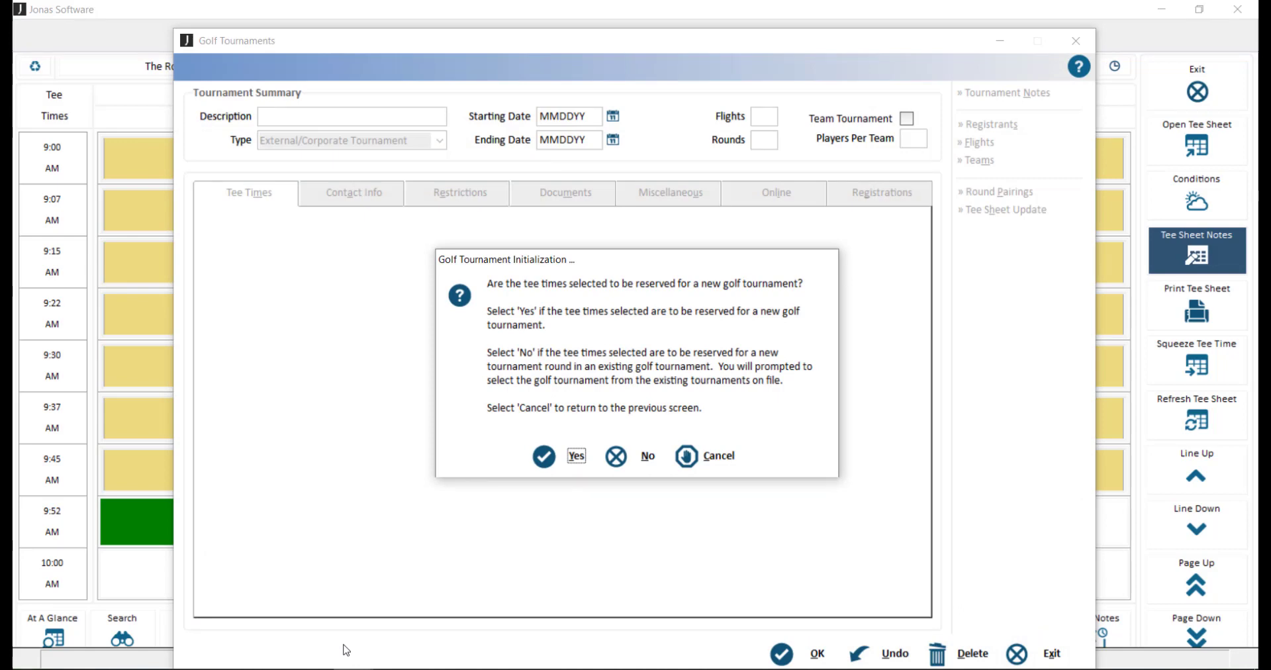
key(Escape)
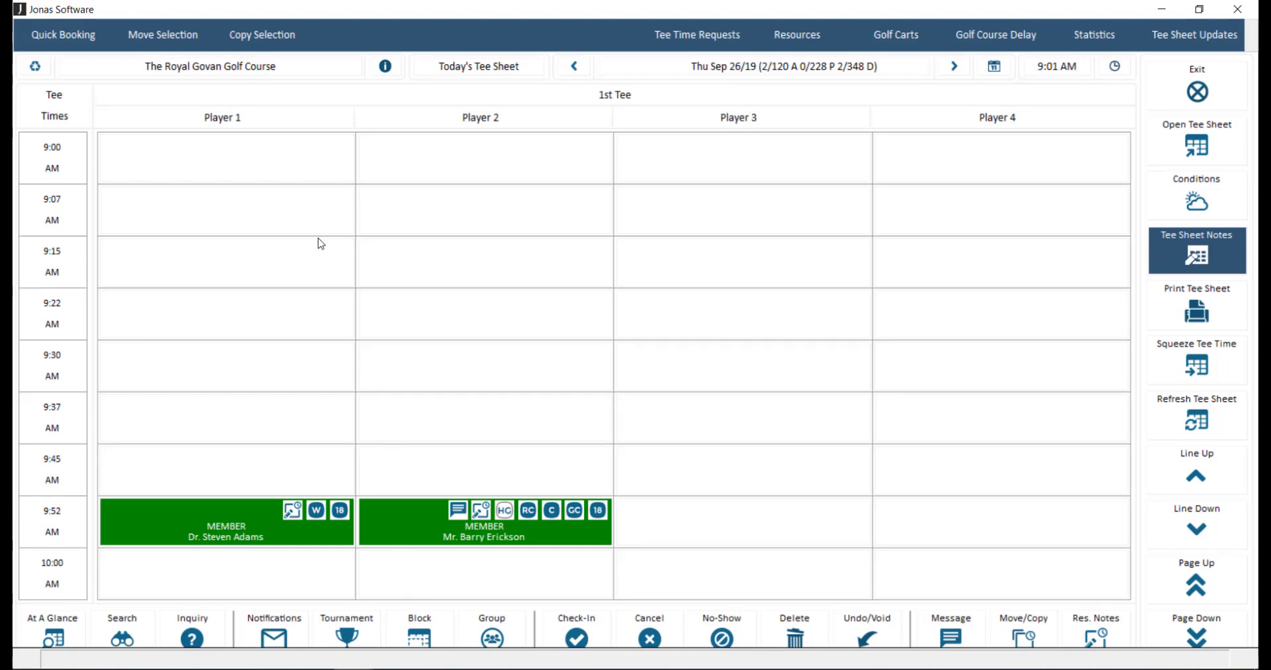
drag(294, 165, 948, 480)
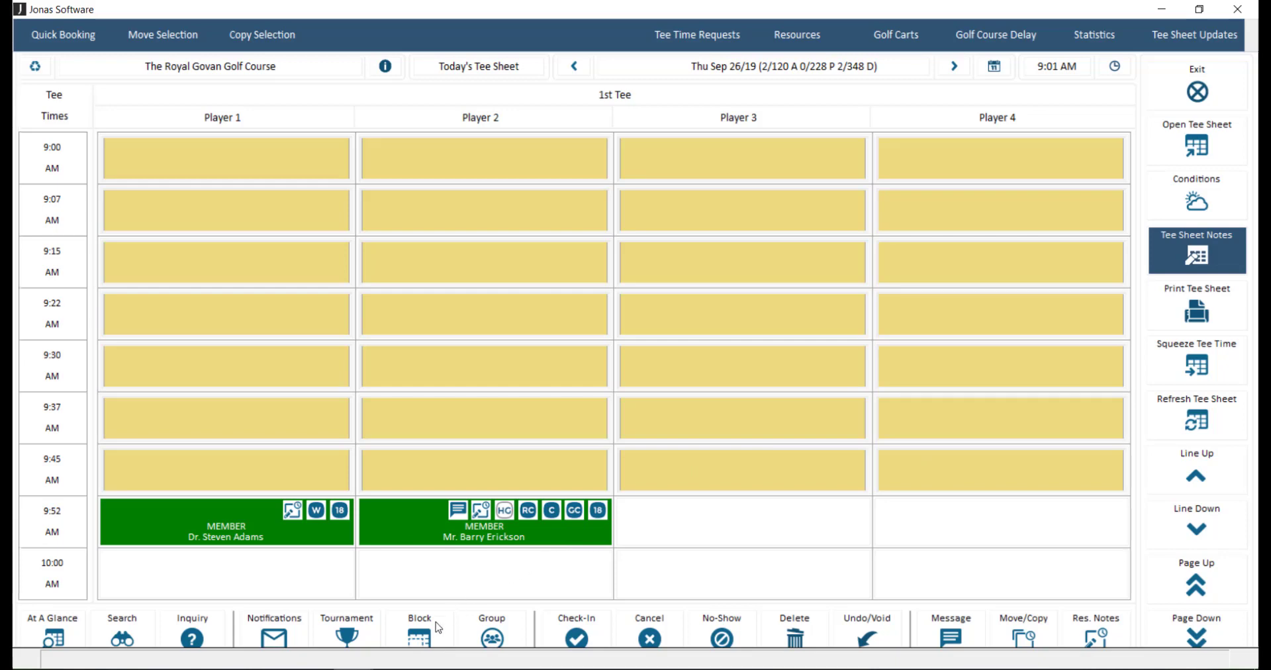
click(420, 632)
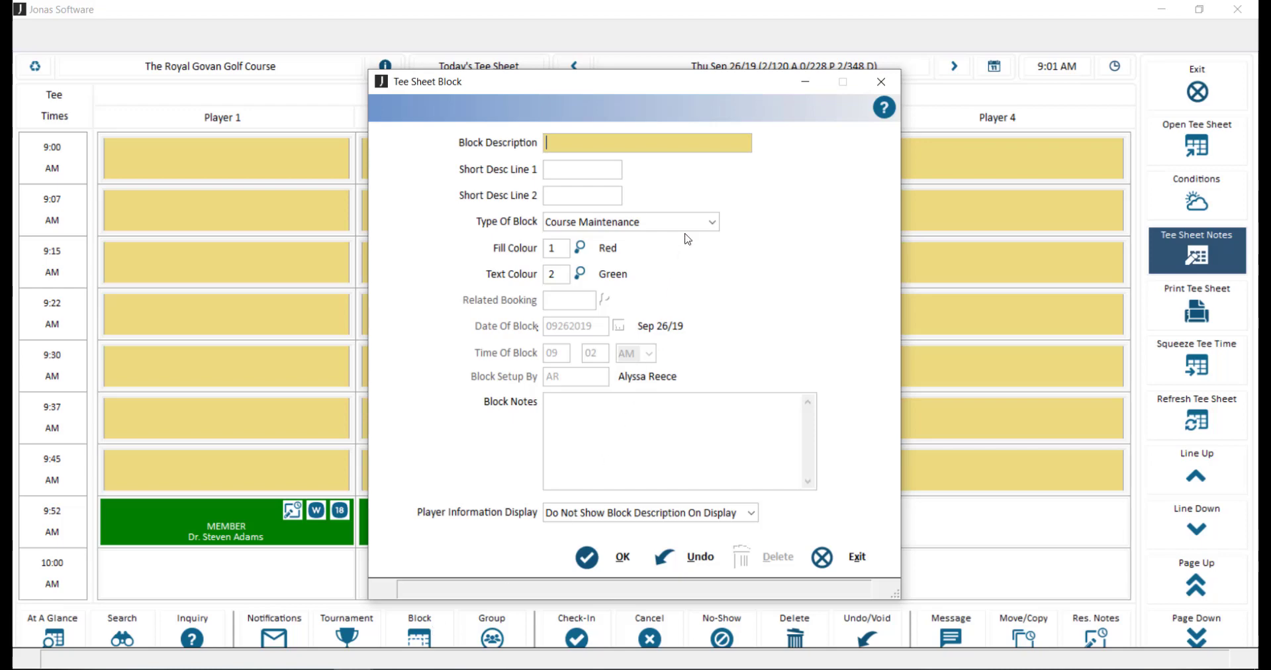
click(708, 225)
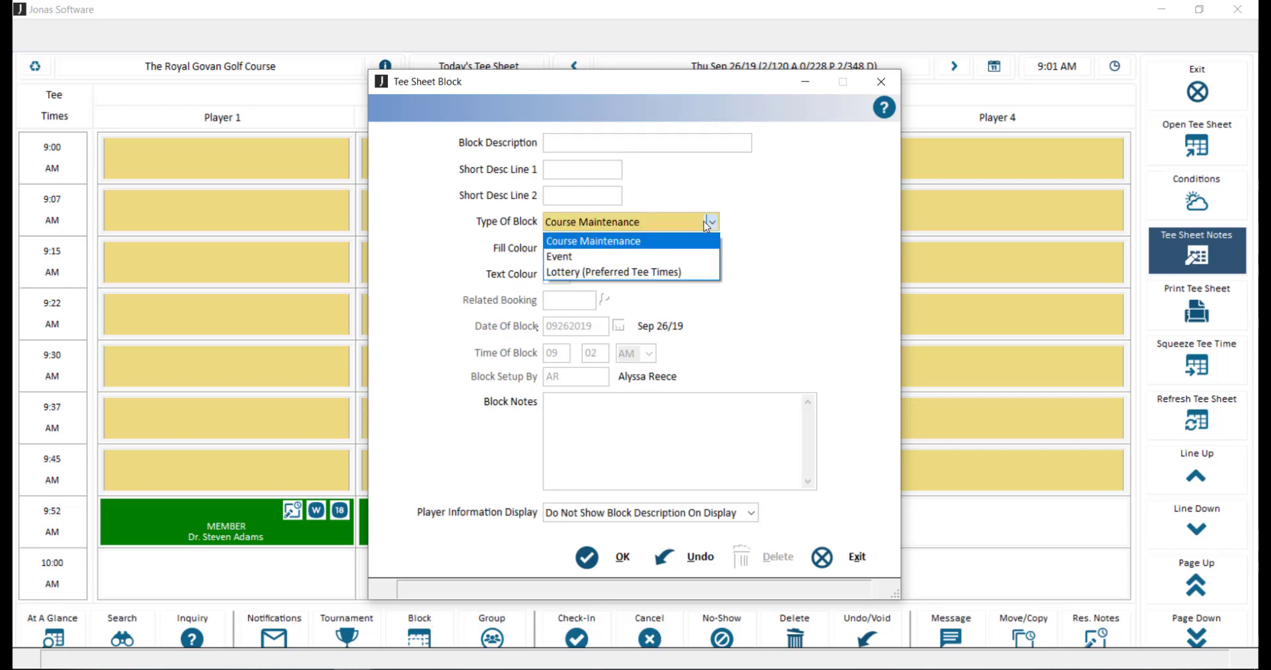
click(734, 225)
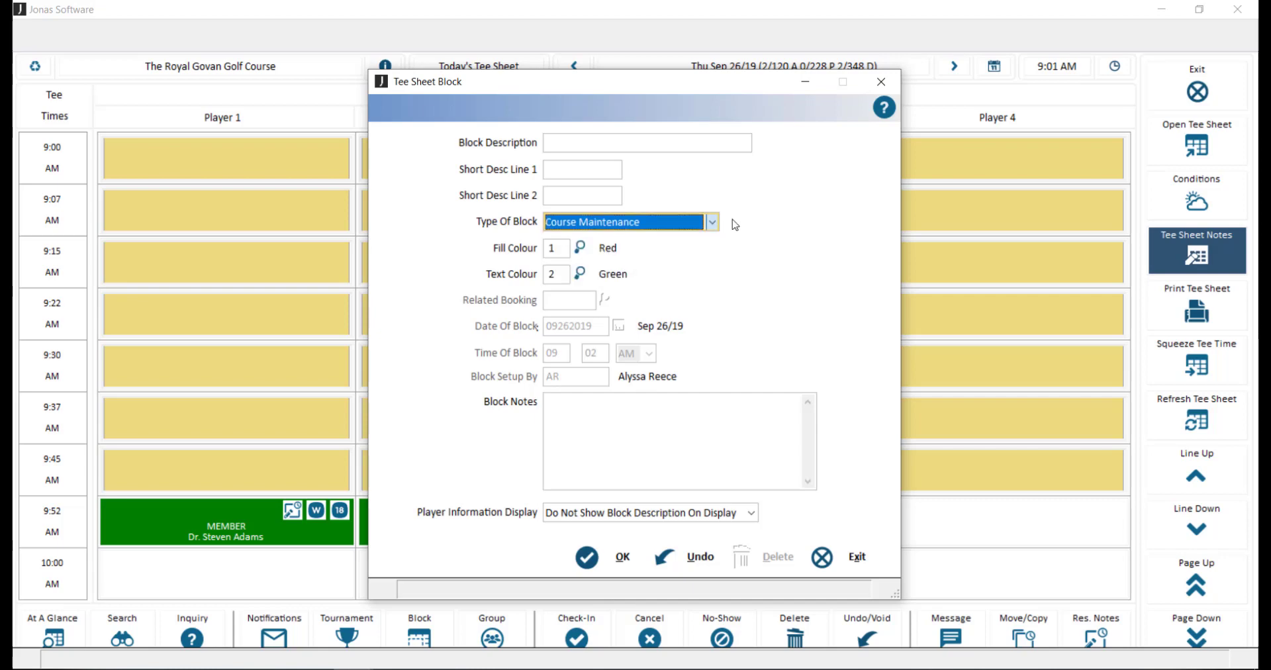
key(Escape)
key(Tab)
key(Return)
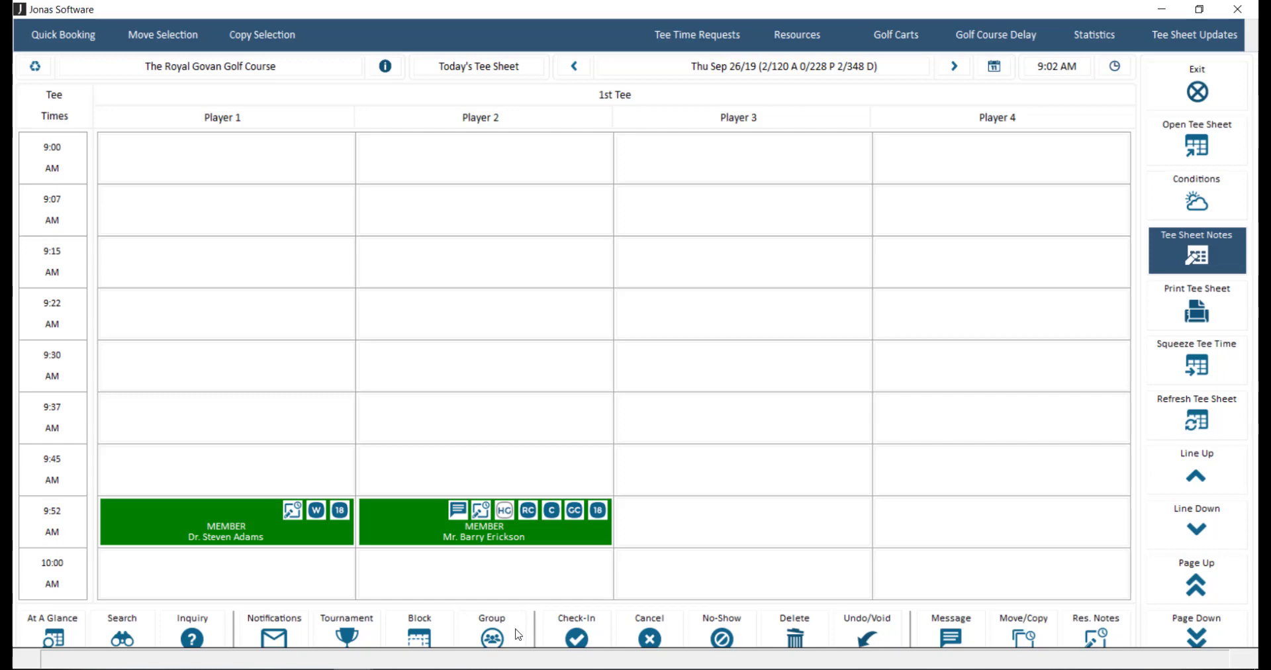
Step: Start a group reservation across the 9:37 and 9:45 AM rows, then discard it without saving
click(324, 419)
drag(369, 422, 939, 476)
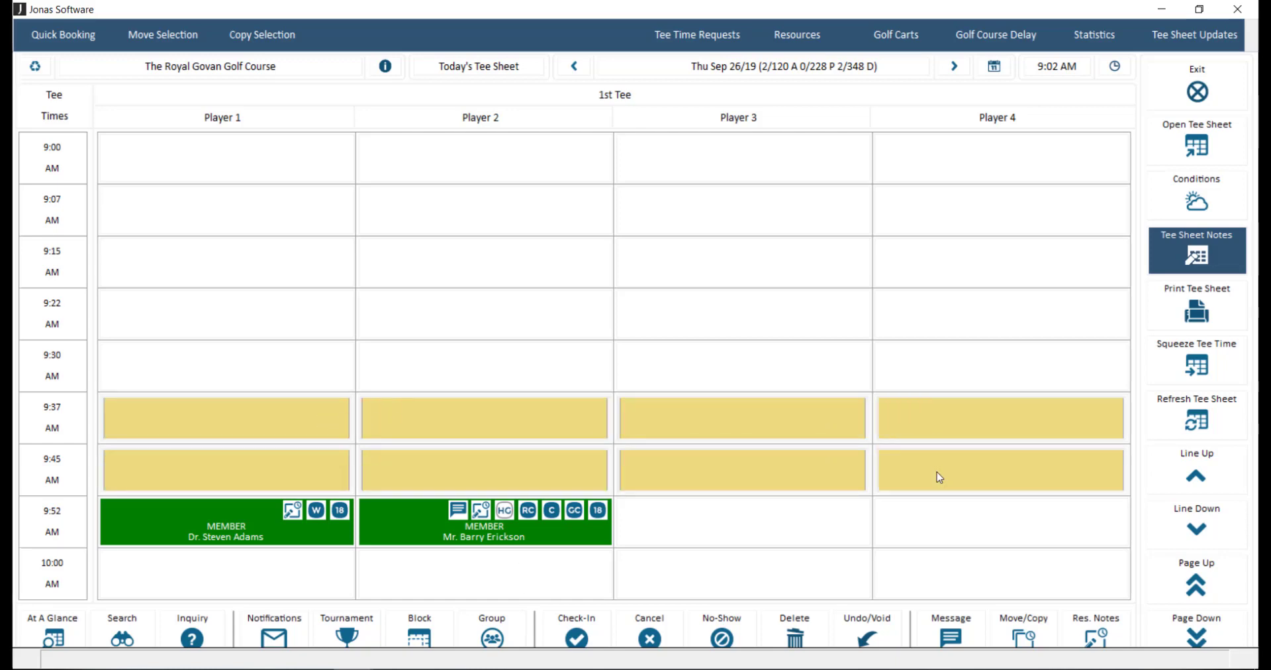
click(509, 629)
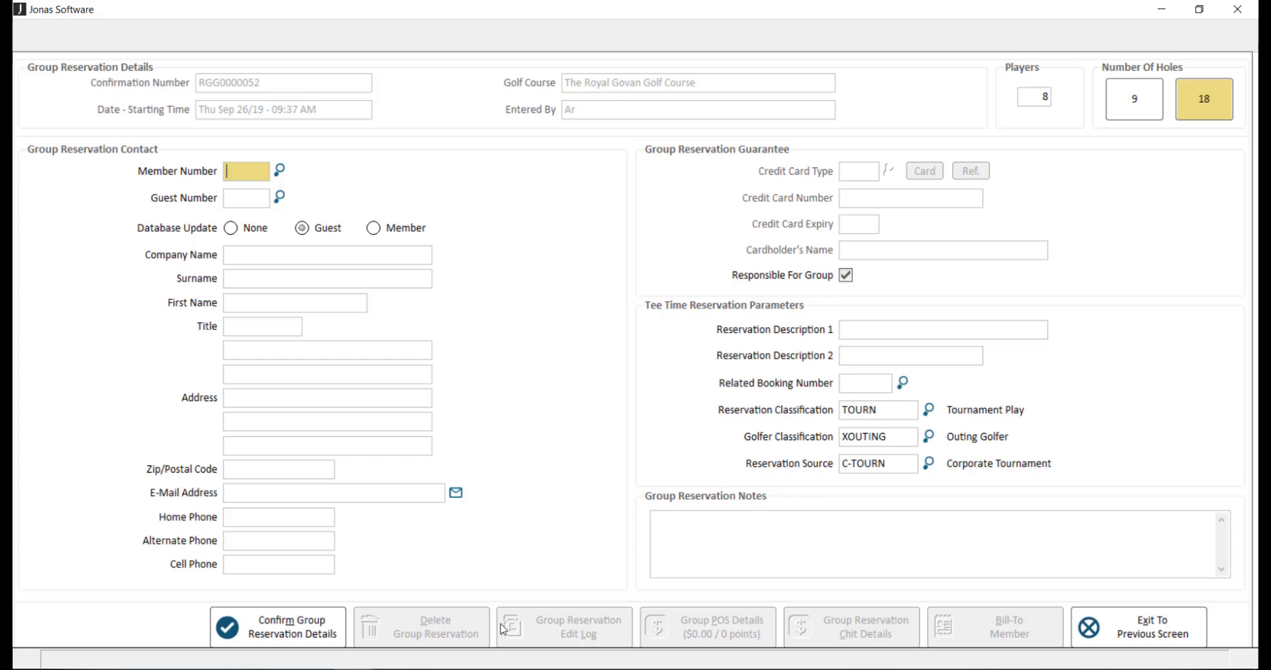
key(Escape)
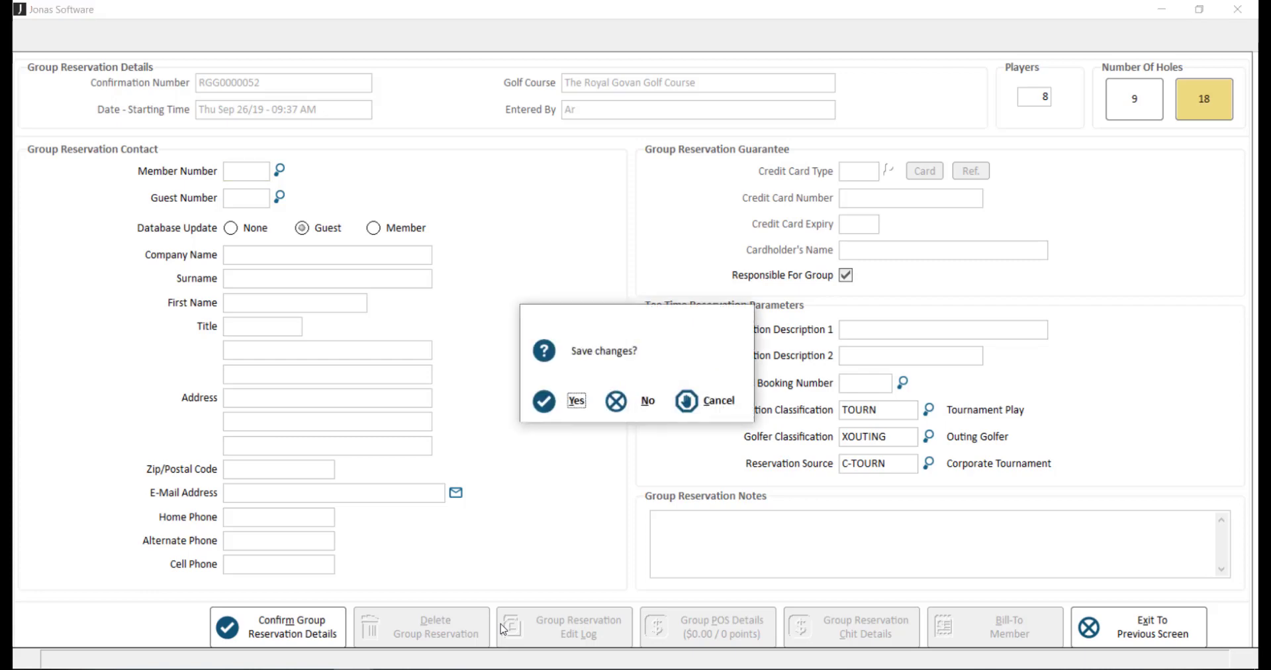
key(n)
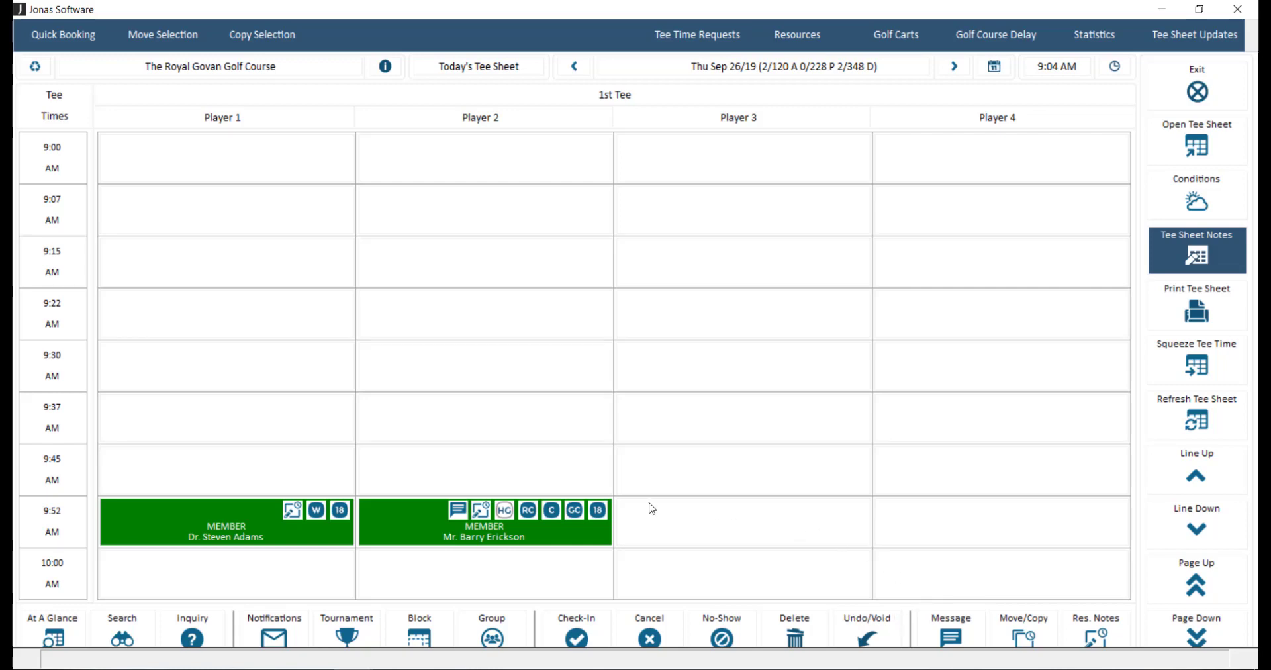
click(587, 523)
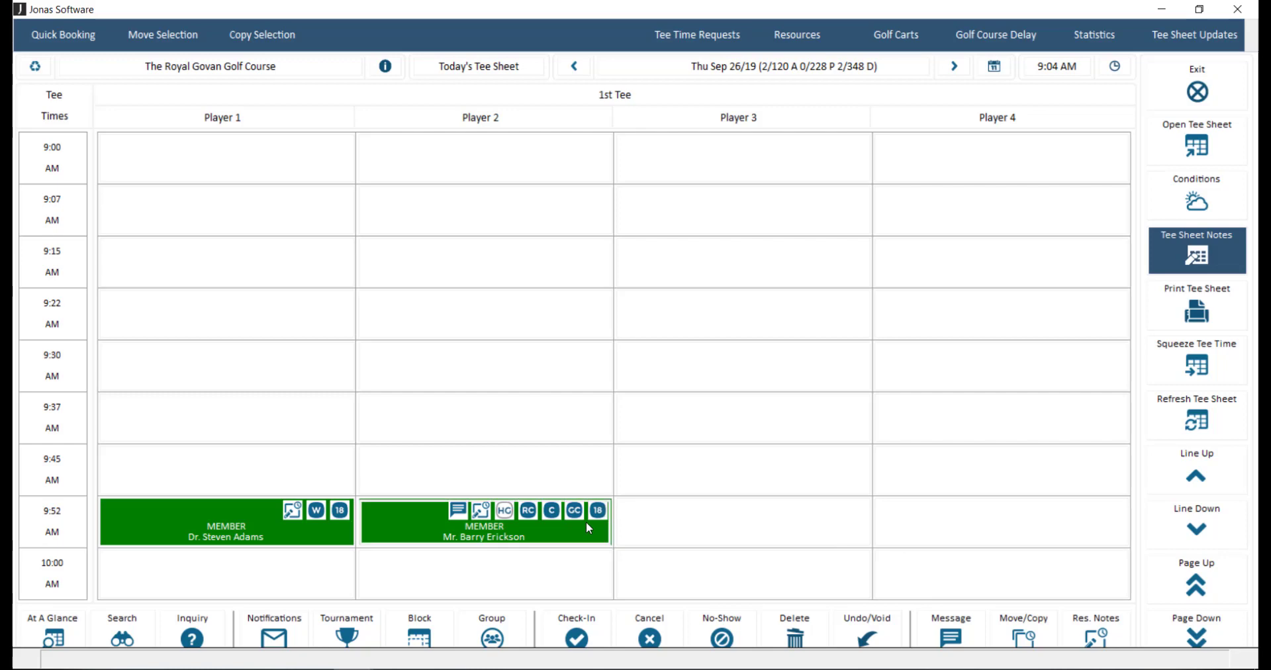
click(925, 622)
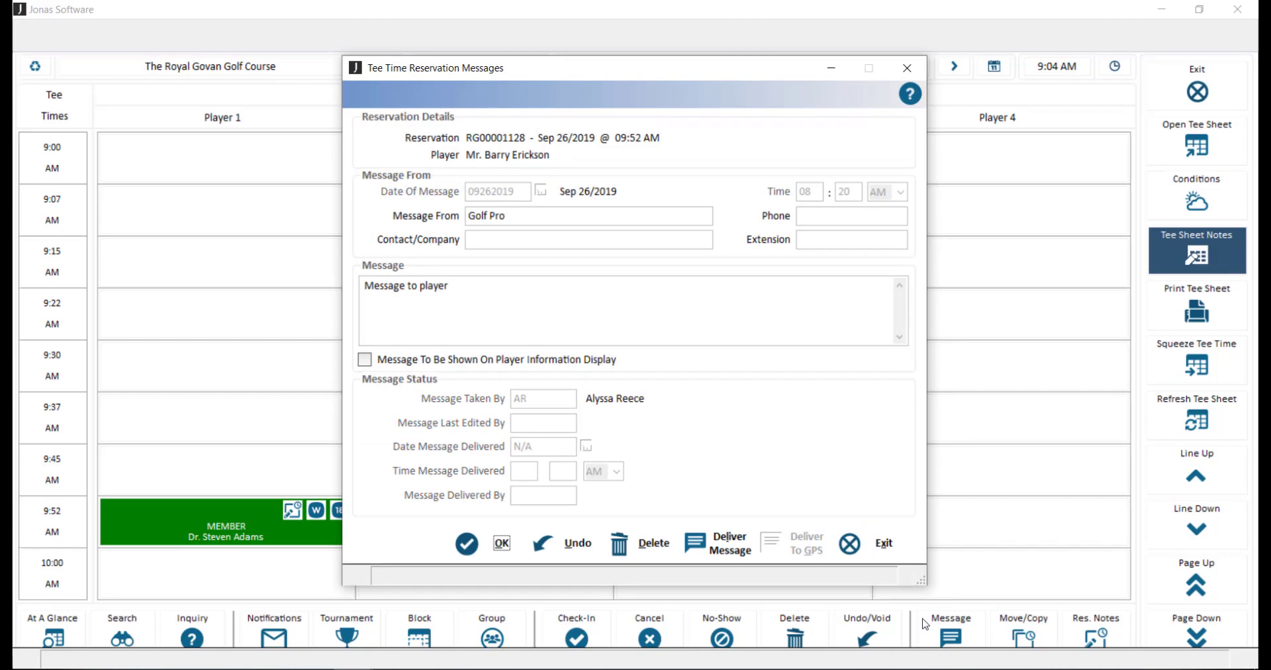
click(893, 549)
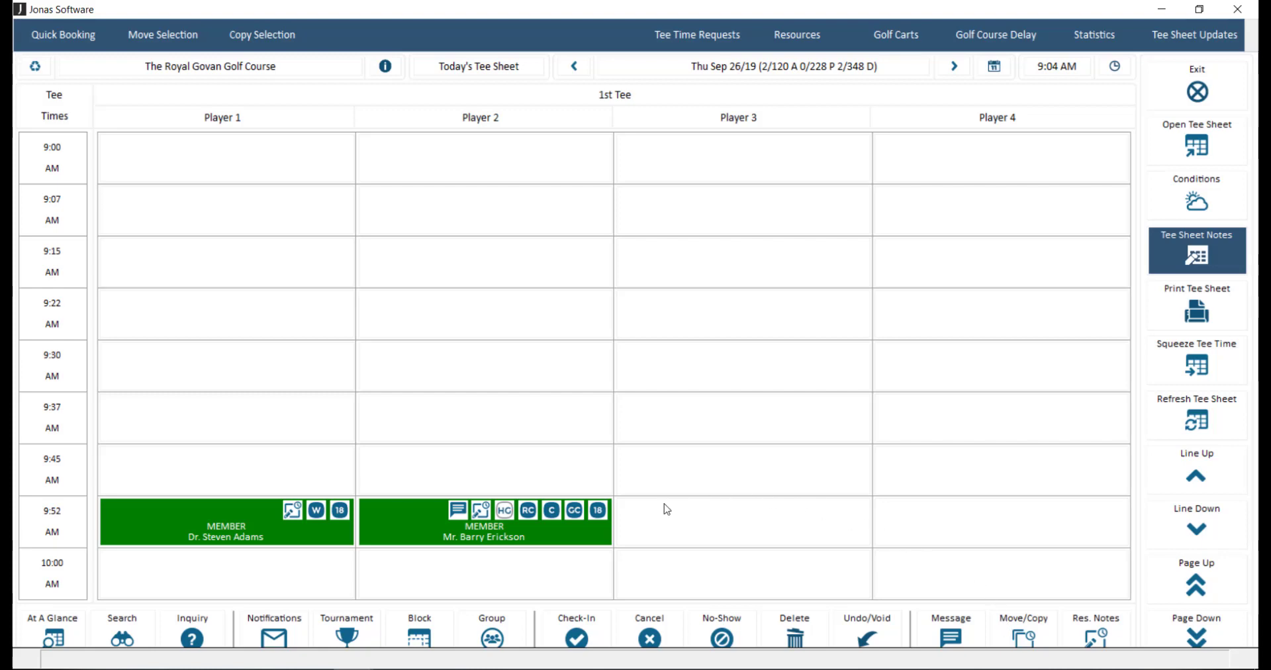
click(598, 533)
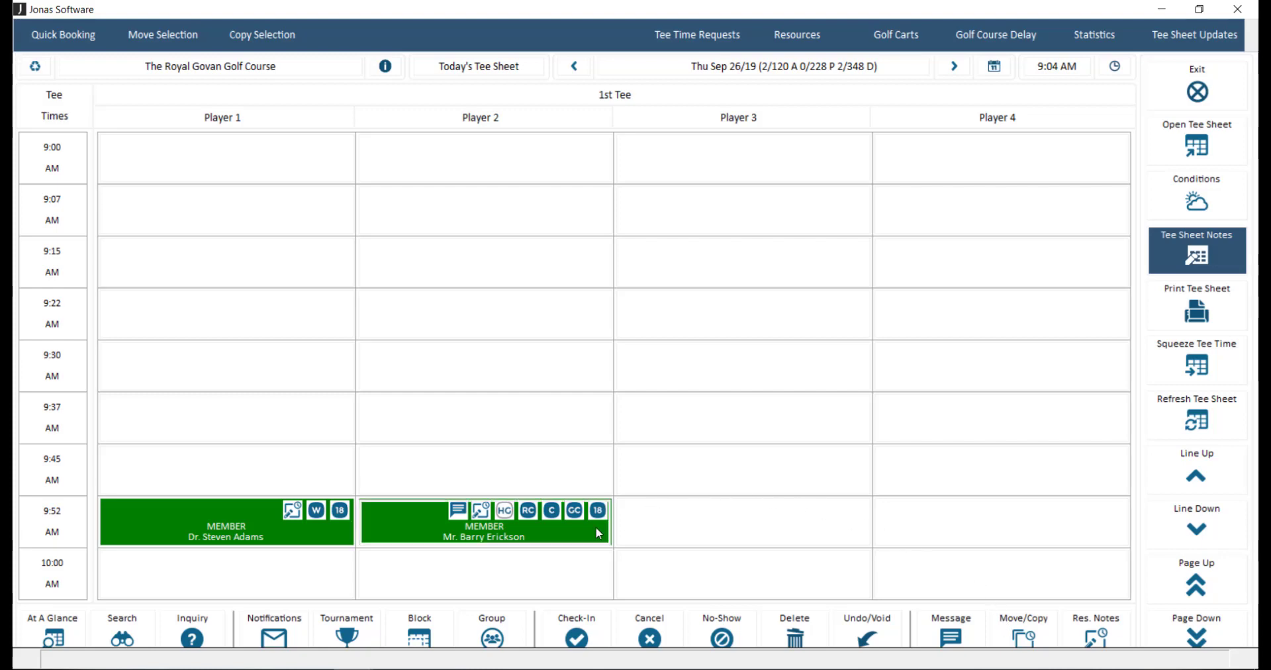
click(1008, 631)
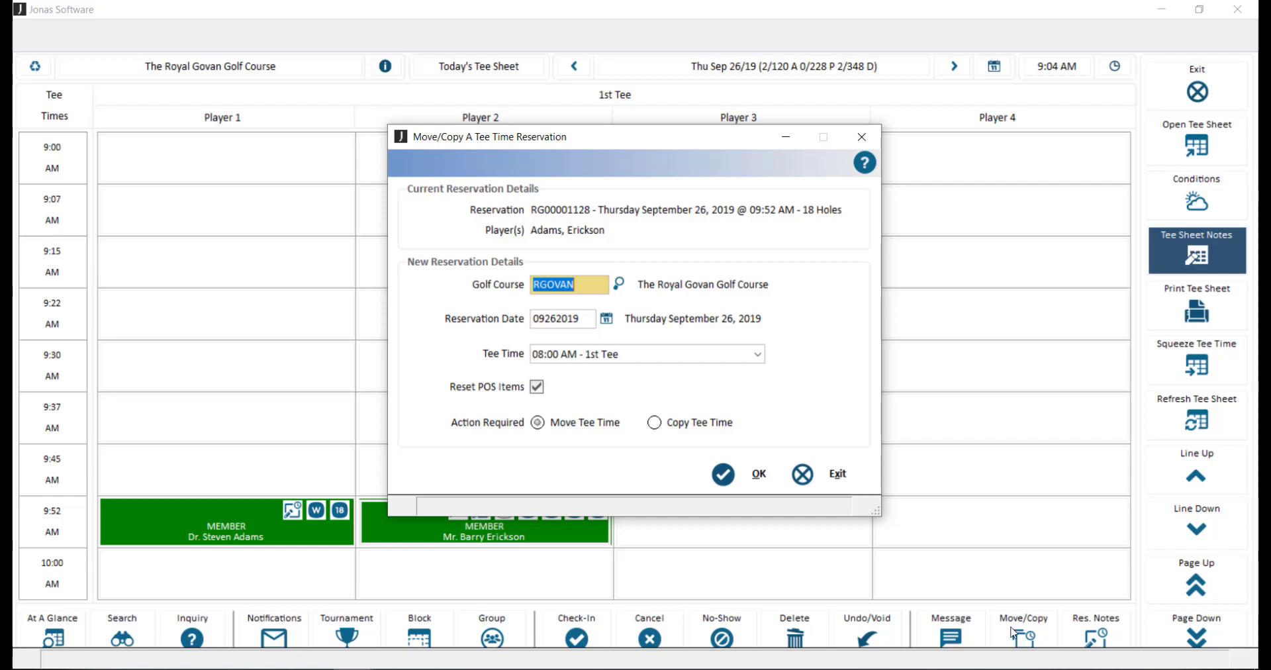
key(Escape)
key(Tab)
key(Return)
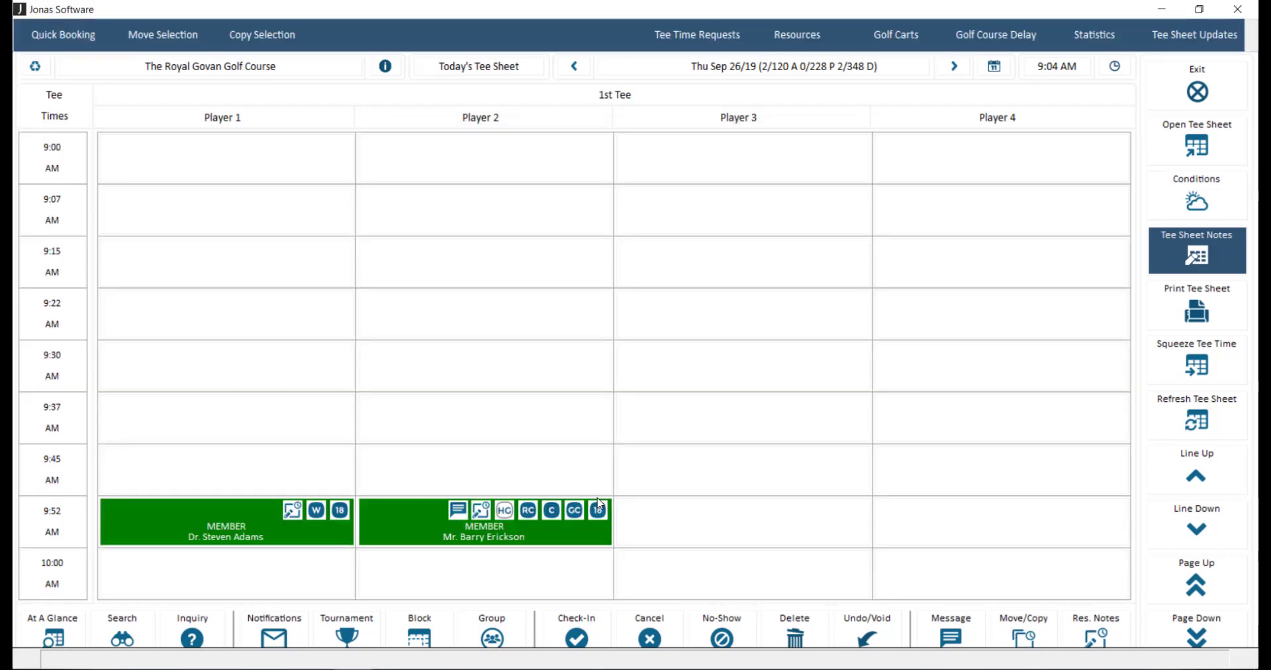
click(575, 527)
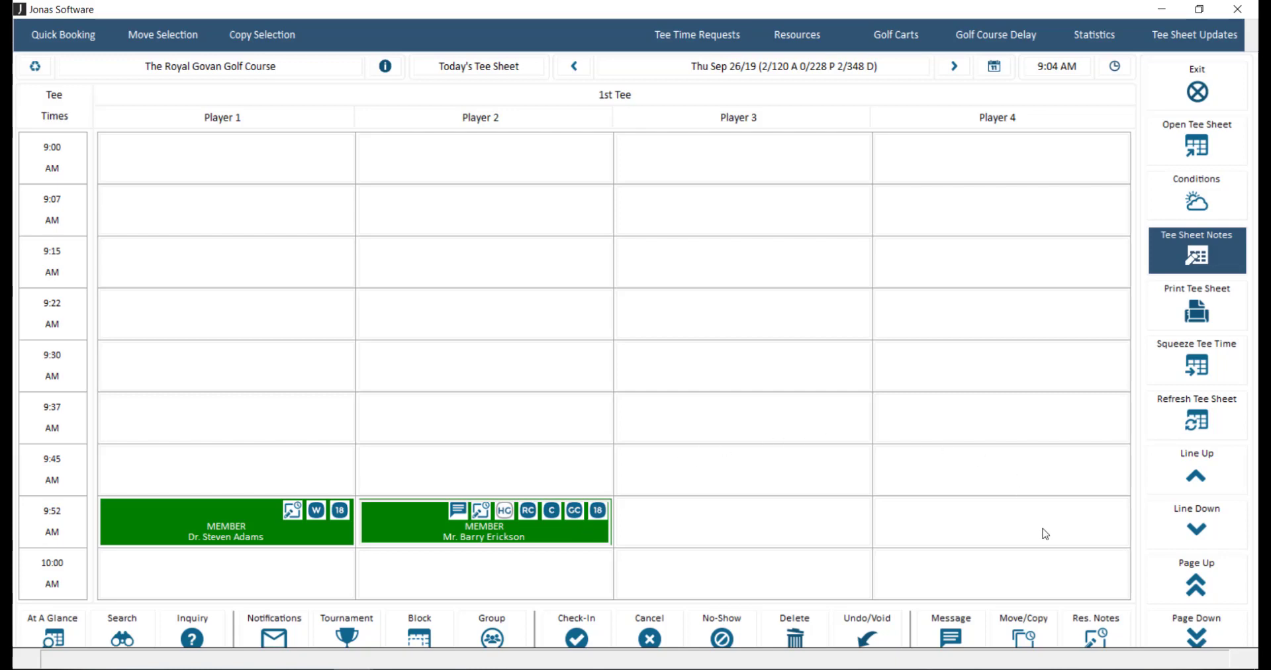
click(1074, 630)
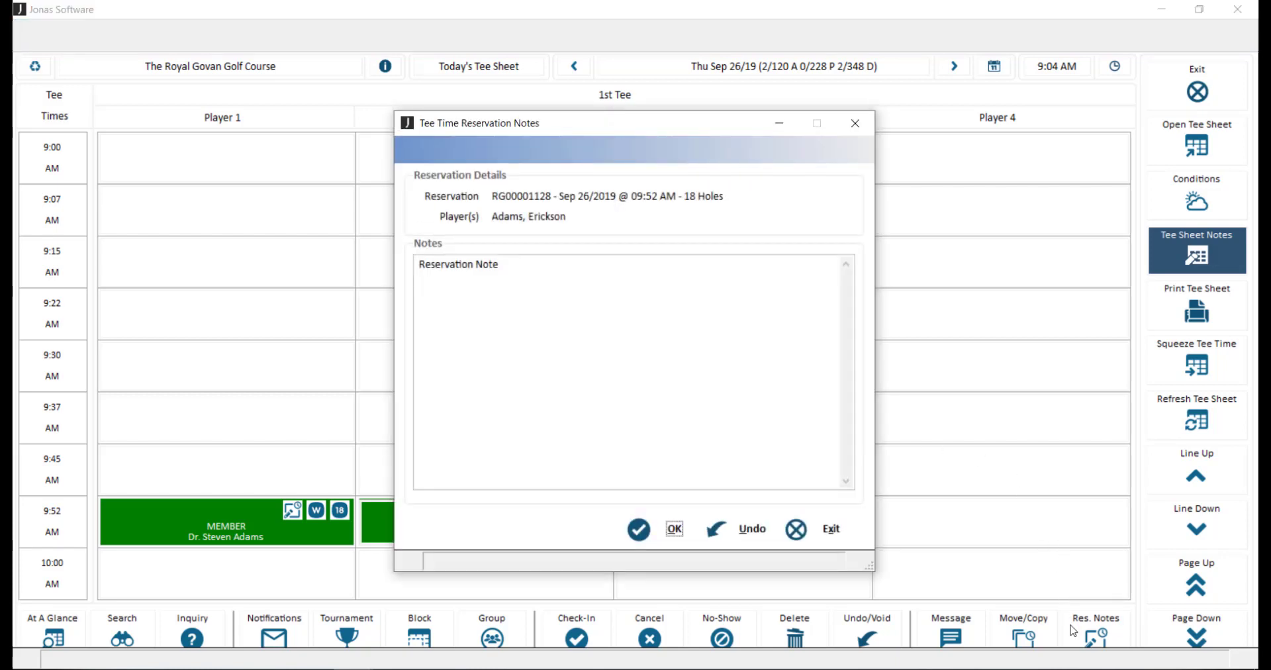
key(Escape)
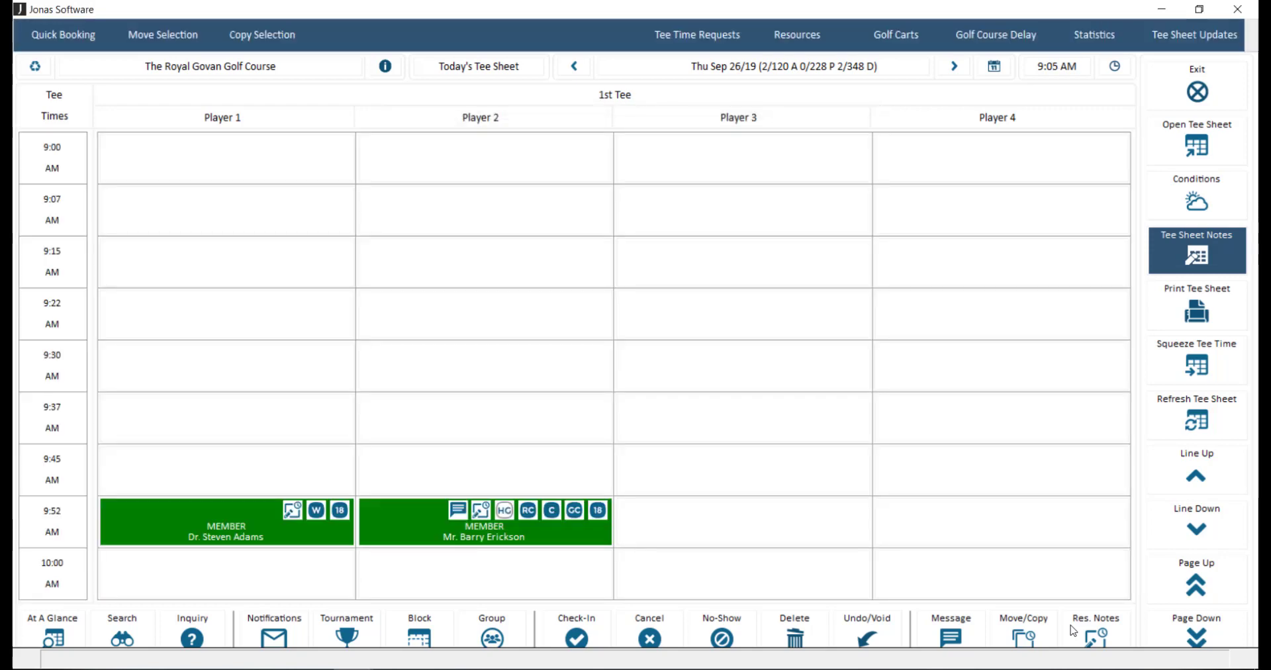